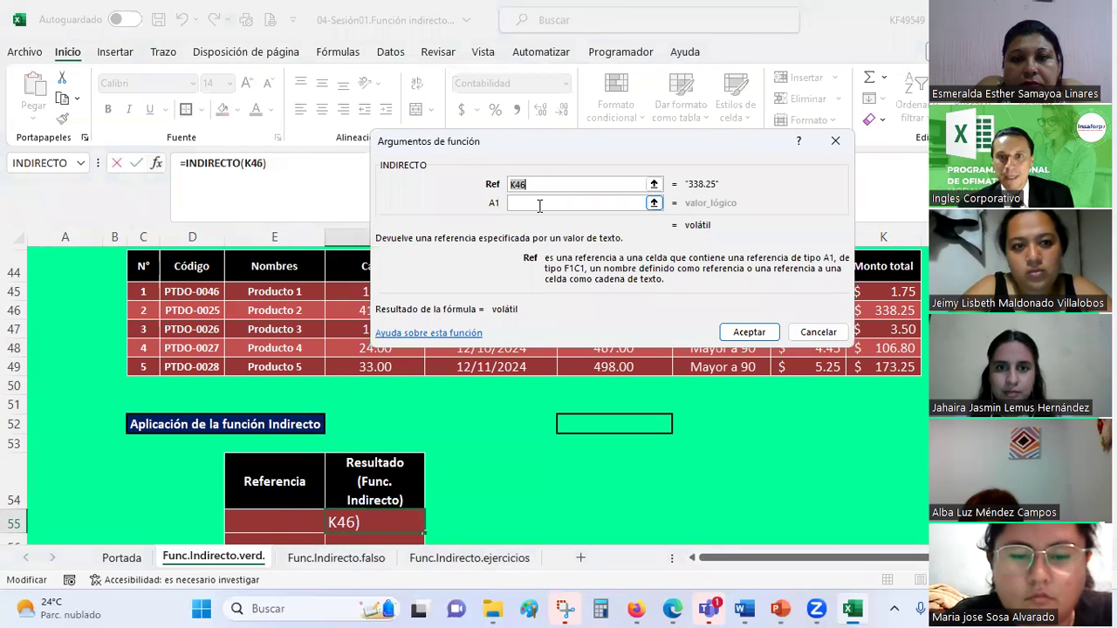
# Step: Examine the descriptions of the Ref and A1 arguments of INDIRECTO in F55, and accept the function
pyautogui.click(539, 205)
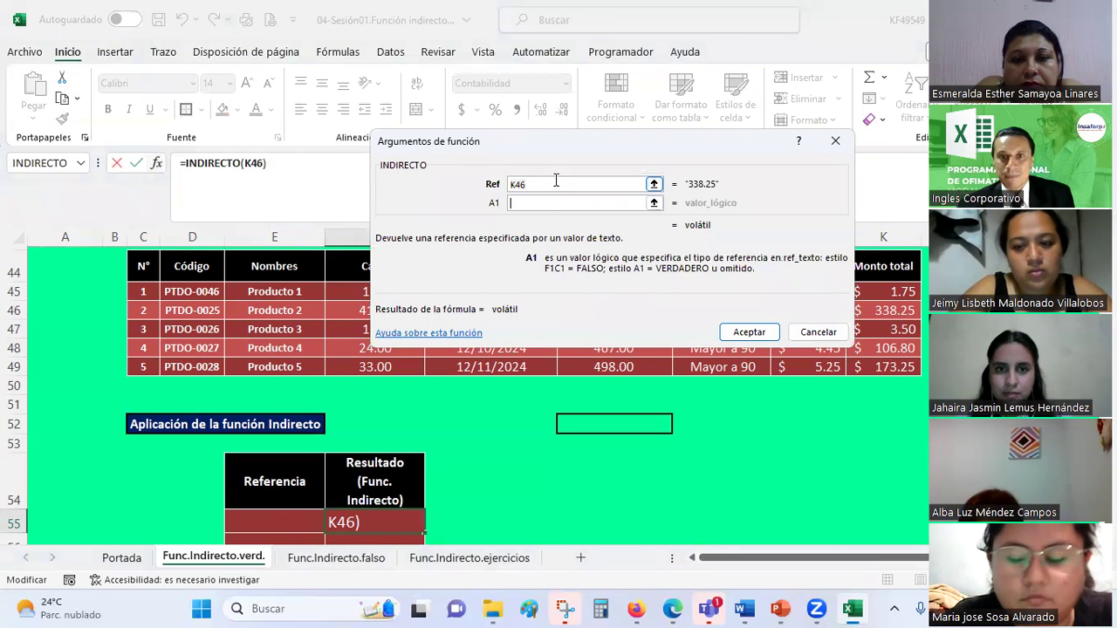
pyautogui.click(557, 185)
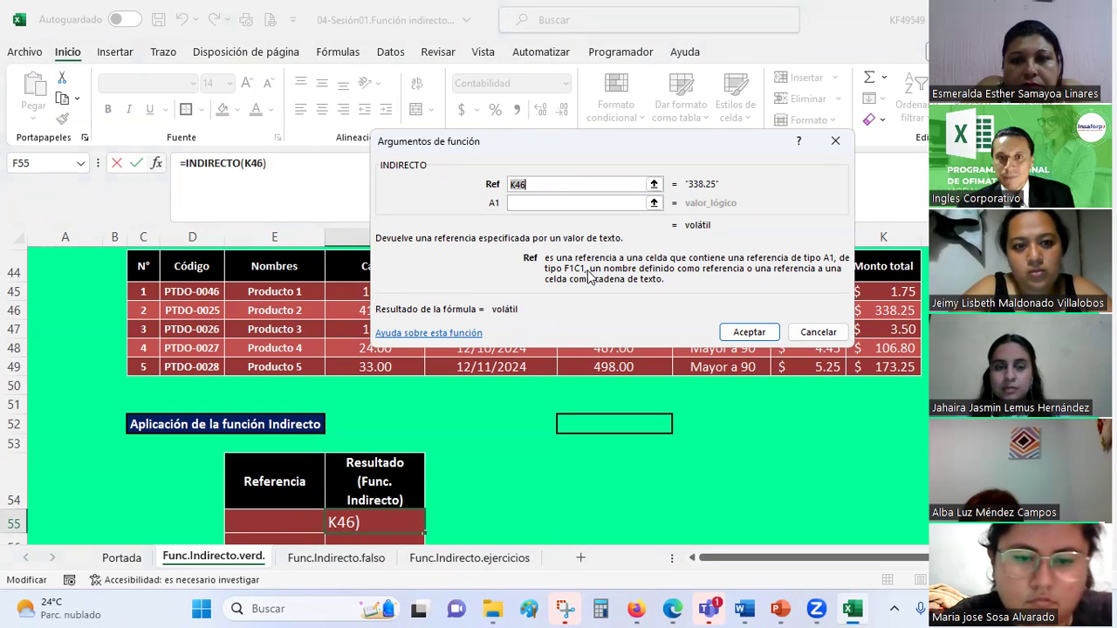
pyautogui.click(572, 203)
pyautogui.click(749, 332)
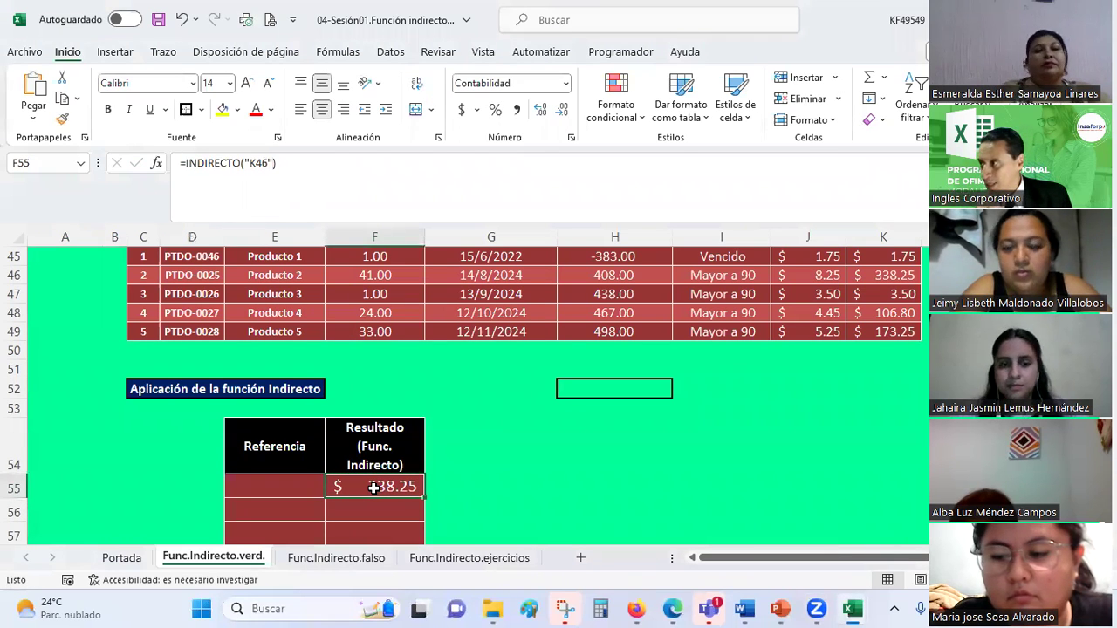
# Step: Try K46 without quotation marks as the Ref argument of the INDIRECTO function in F55
pyautogui.click(157, 163)
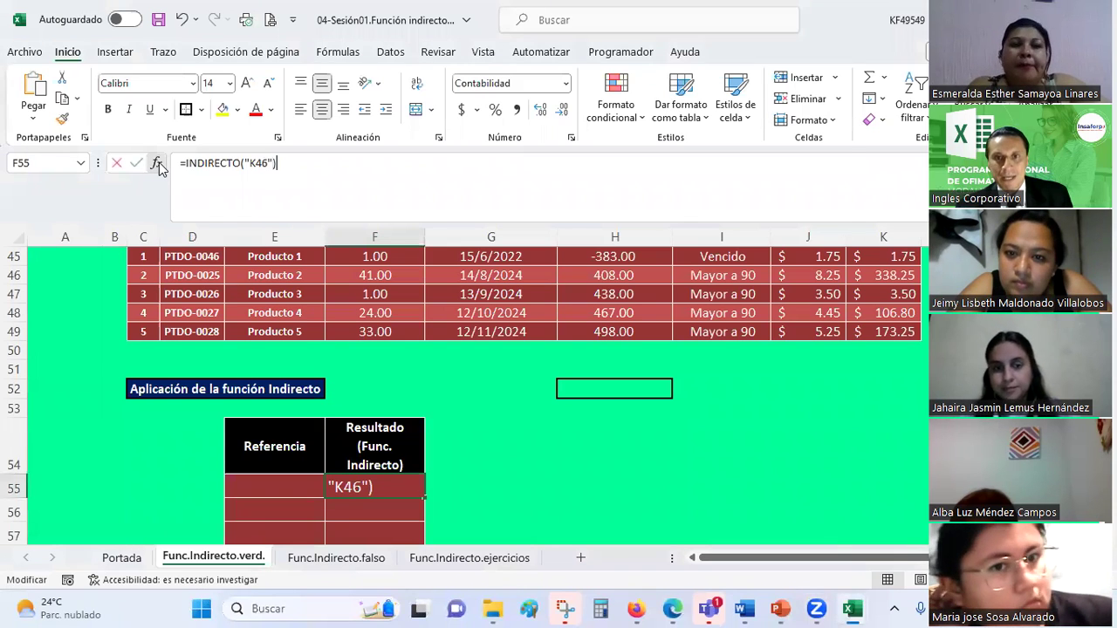
pyautogui.click(553, 184)
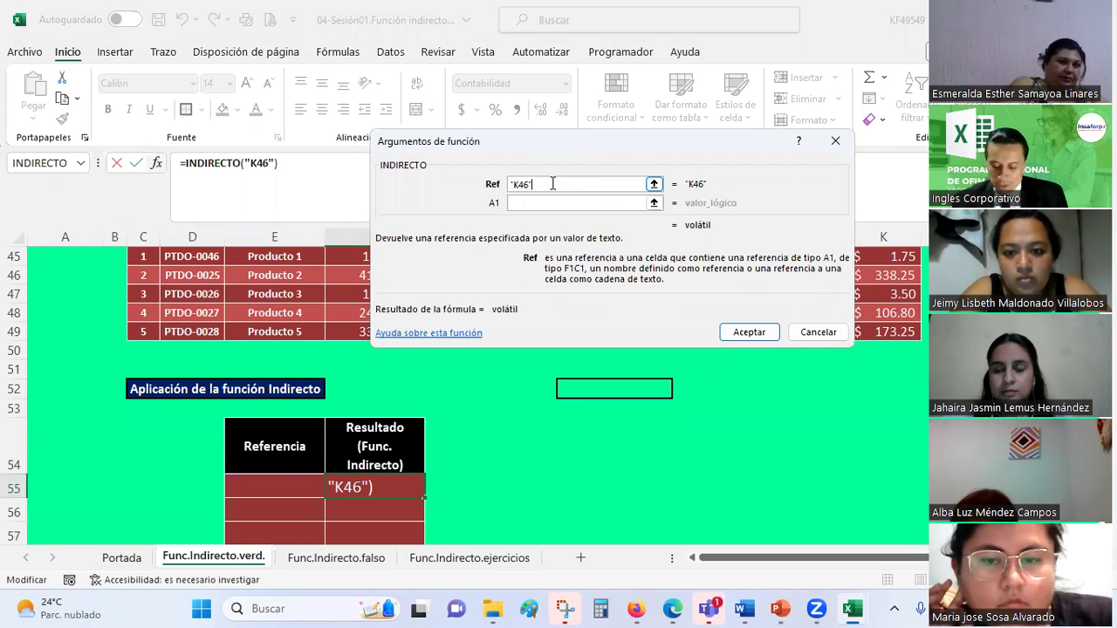
pyautogui.press('BackSpace')
pyautogui.press('BackSpace')
pyautogui.press('BackSpace')
pyautogui.press('BackSpace')
pyautogui.press('BackSpace')
pyautogui.write('K46')
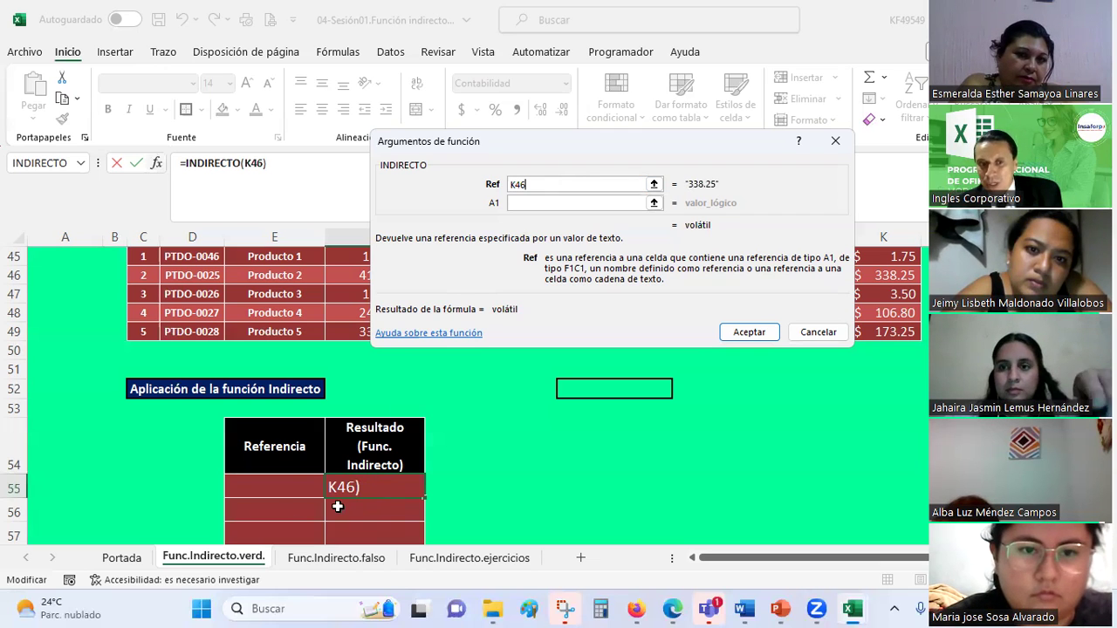
pyautogui.press('Return')
# Step: Enter K46 as the first reference in E55 of the Referencia column
pyautogui.click(272, 478)
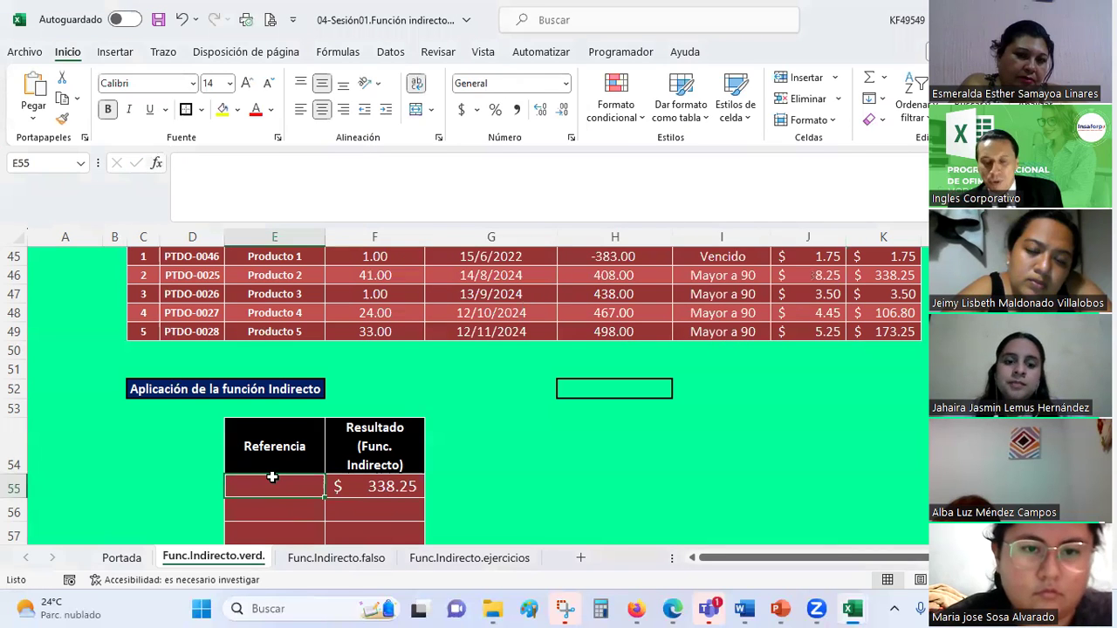
pyautogui.write('K46')
pyautogui.press('Return')
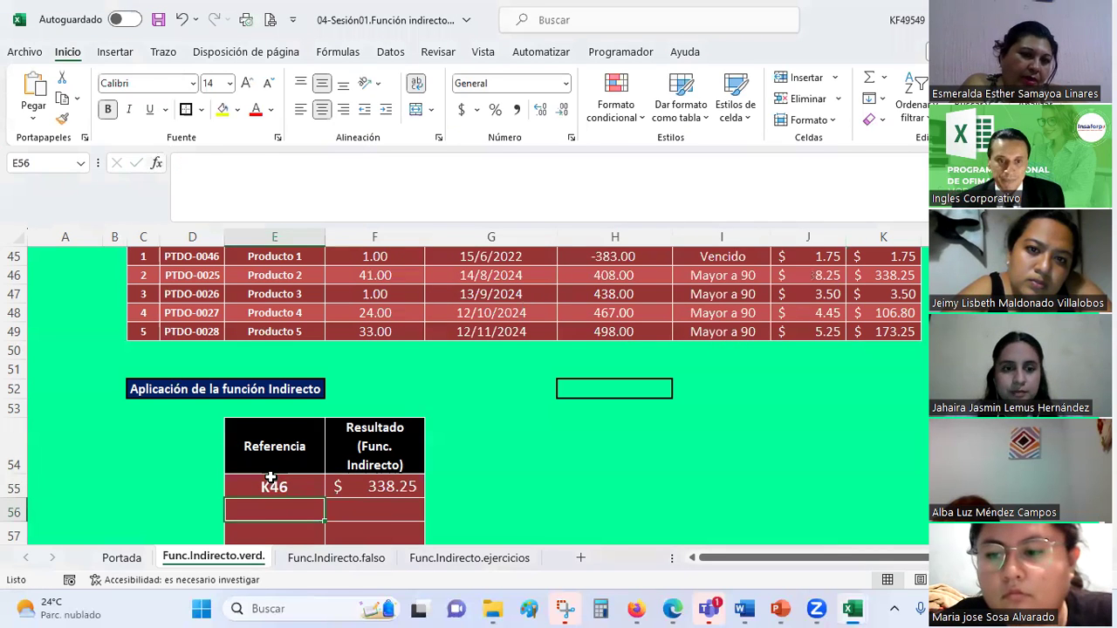
# Step: Replace the formula in F55 with =INDIRECTO(E55) and review its function arguments
pyautogui.press('Right')
pyautogui.press('Up')
pyautogui.press('Delete')
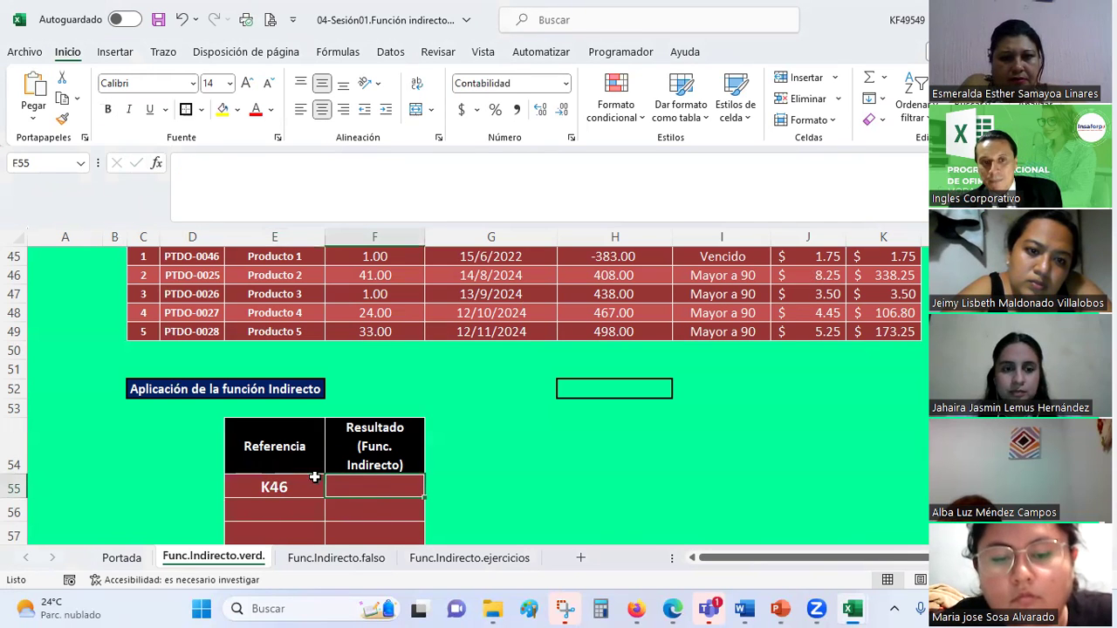
pyautogui.write('=')
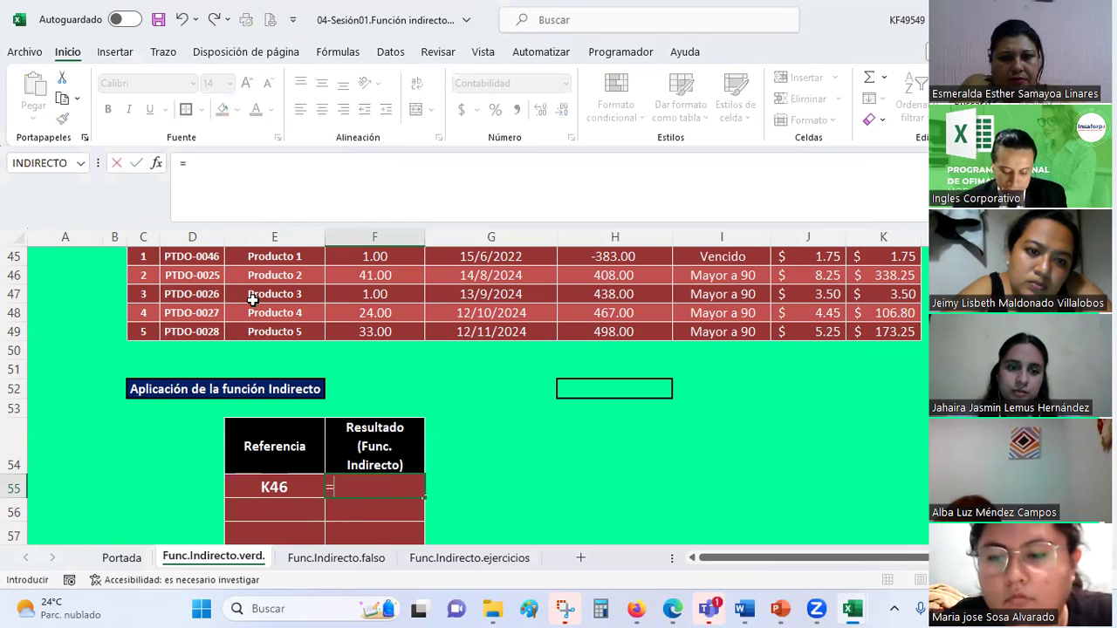
pyautogui.write('INDIRECTO(')
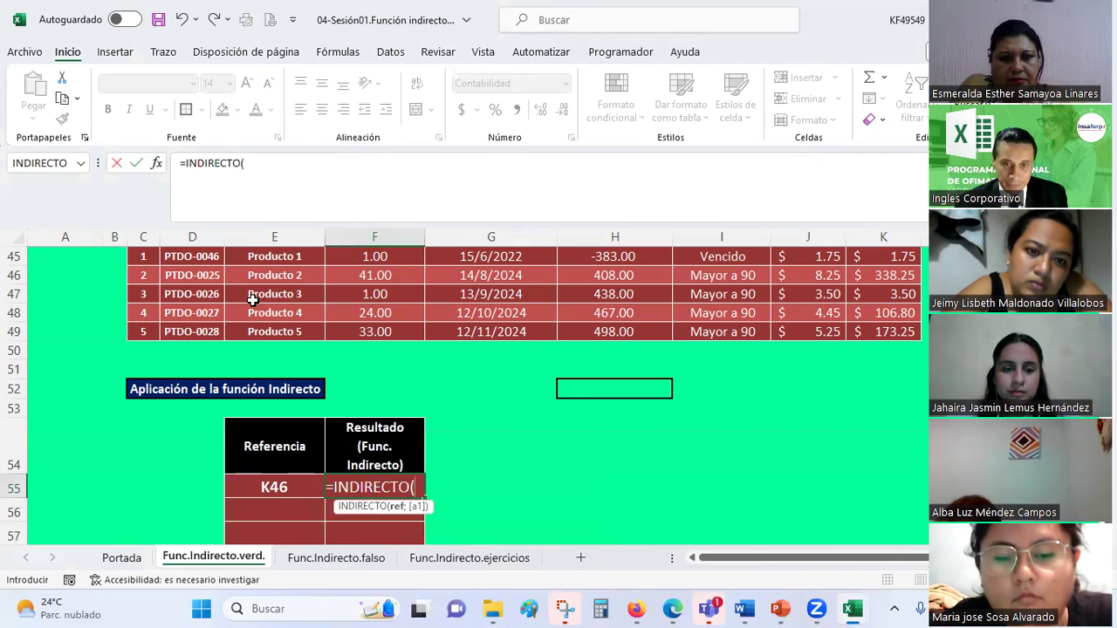
pyautogui.click(288, 480)
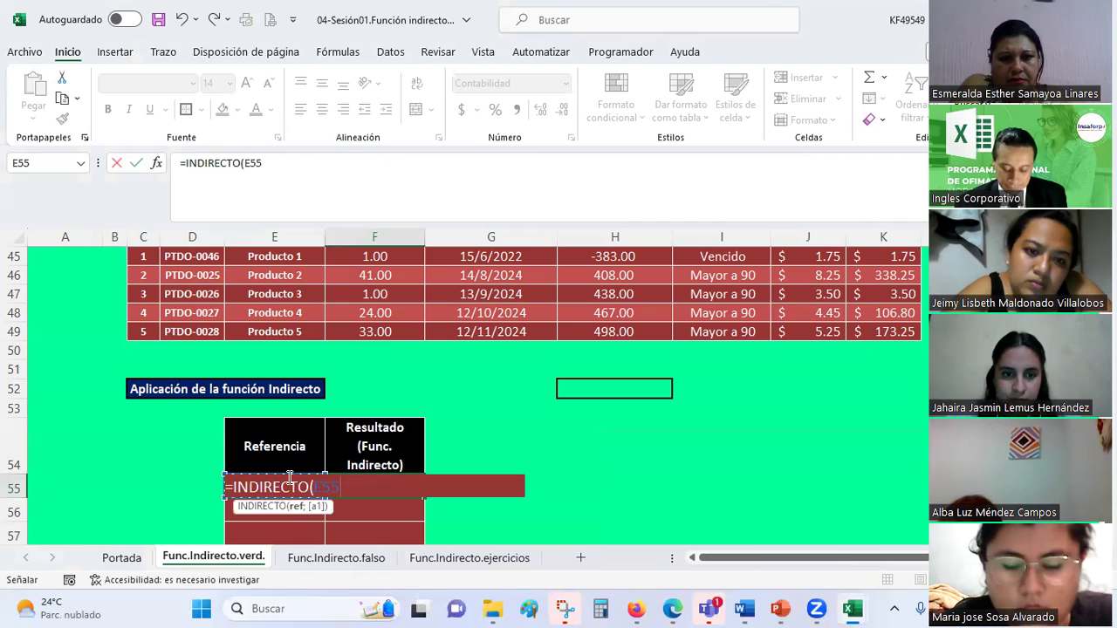
pyautogui.write(')')
pyautogui.hotkey('ctrl', 'Return')
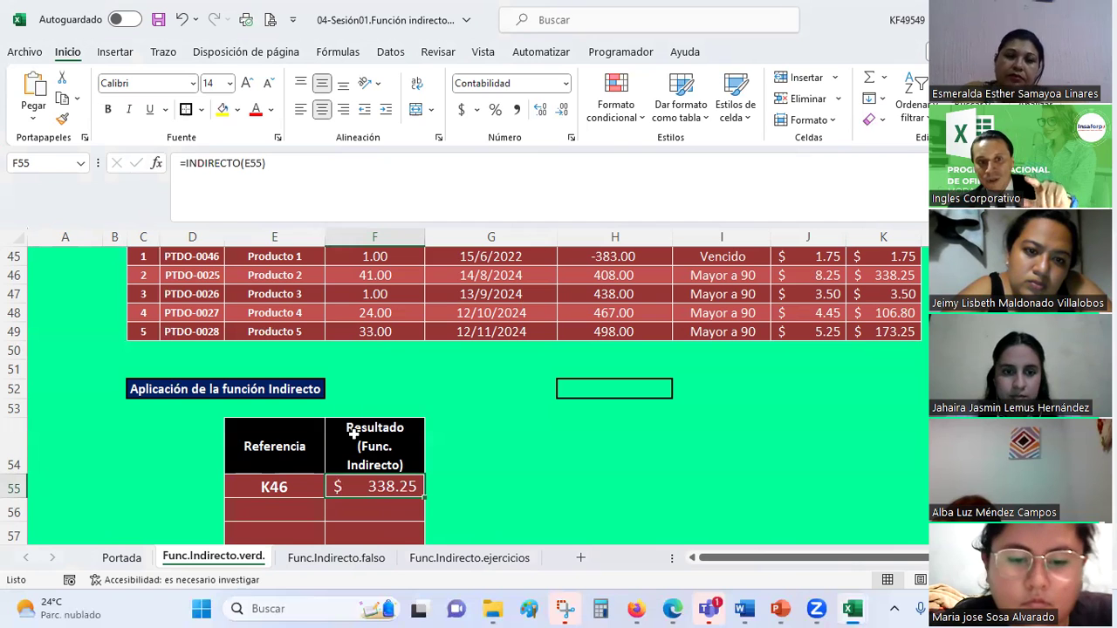
pyautogui.click(157, 164)
pyautogui.click(558, 180)
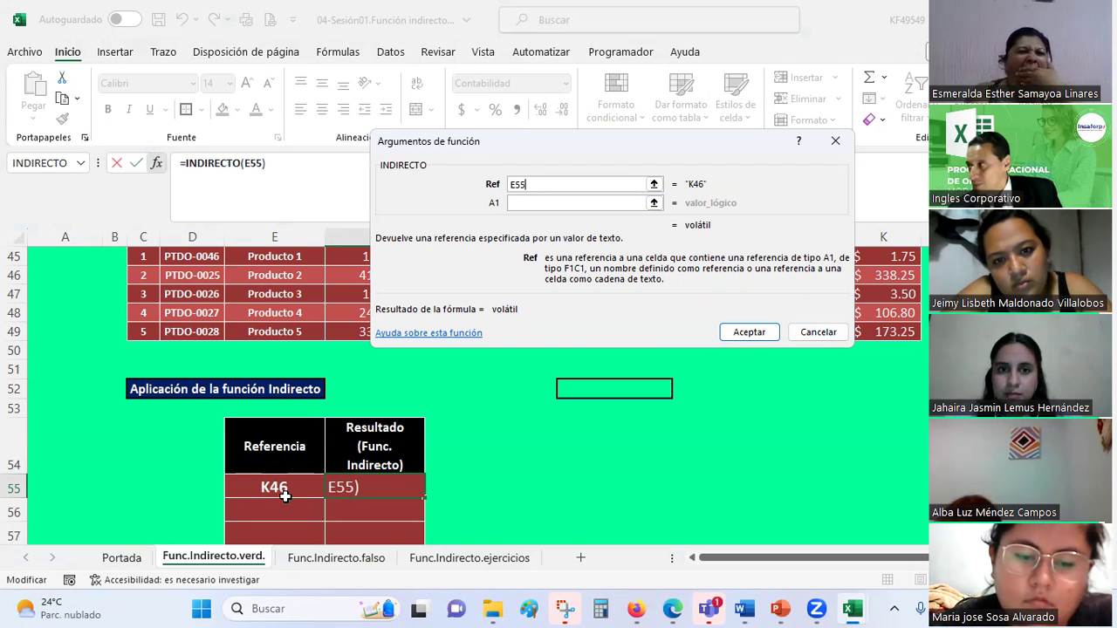
pyautogui.press('Return')
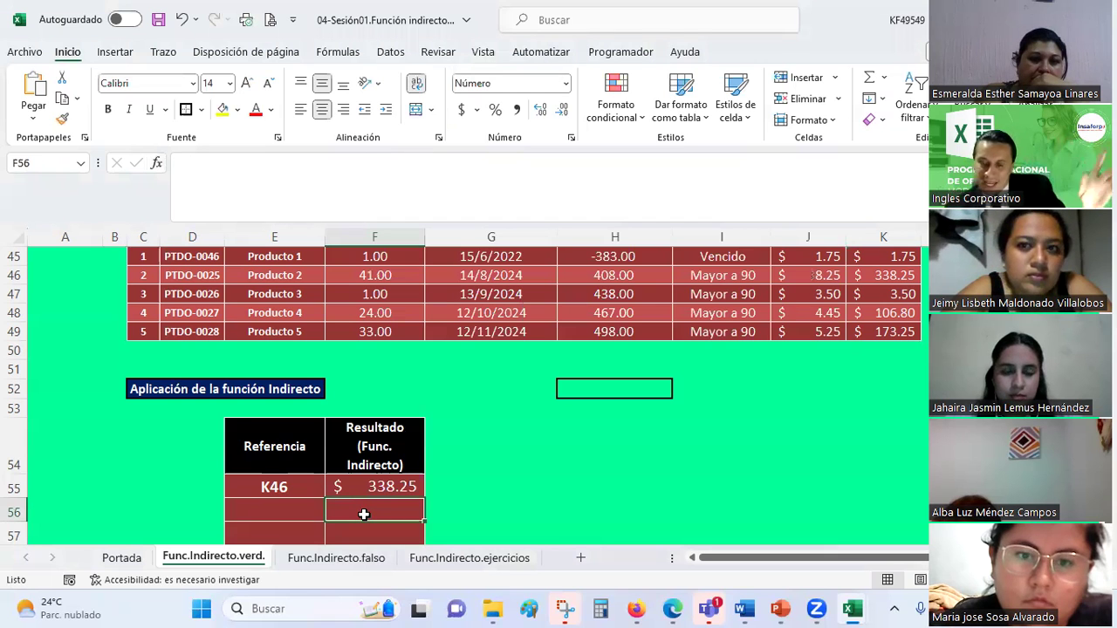
# Step: Insert the INDIRECTO function in F56 with the quoted text "K46" as its Ref argument
pyautogui.write('=')
pyautogui.press('Escape')
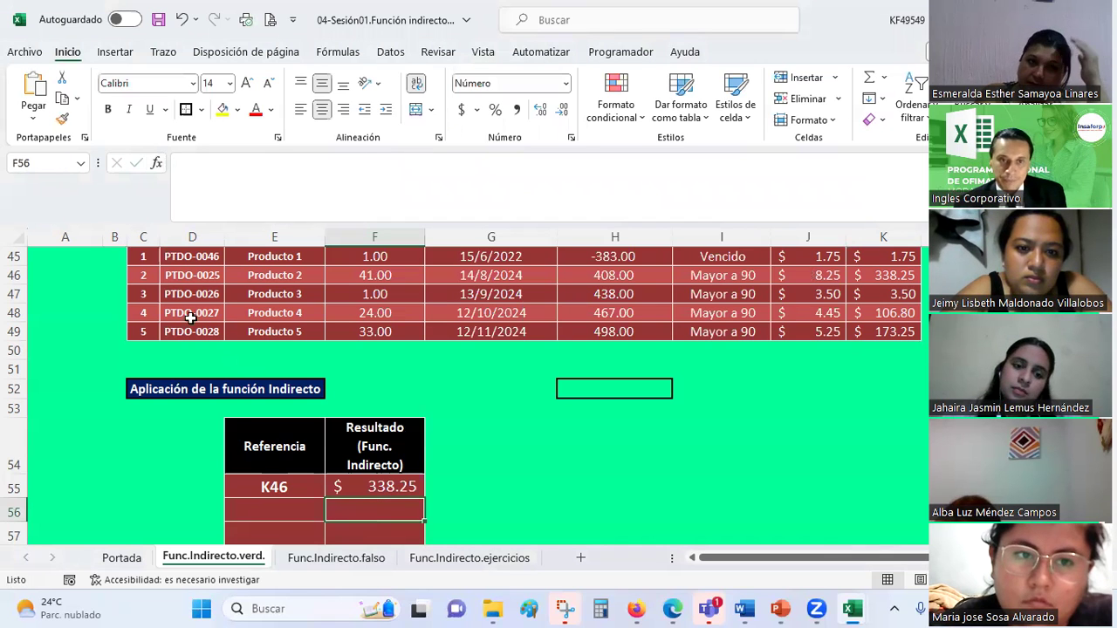
pyautogui.click(156, 167)
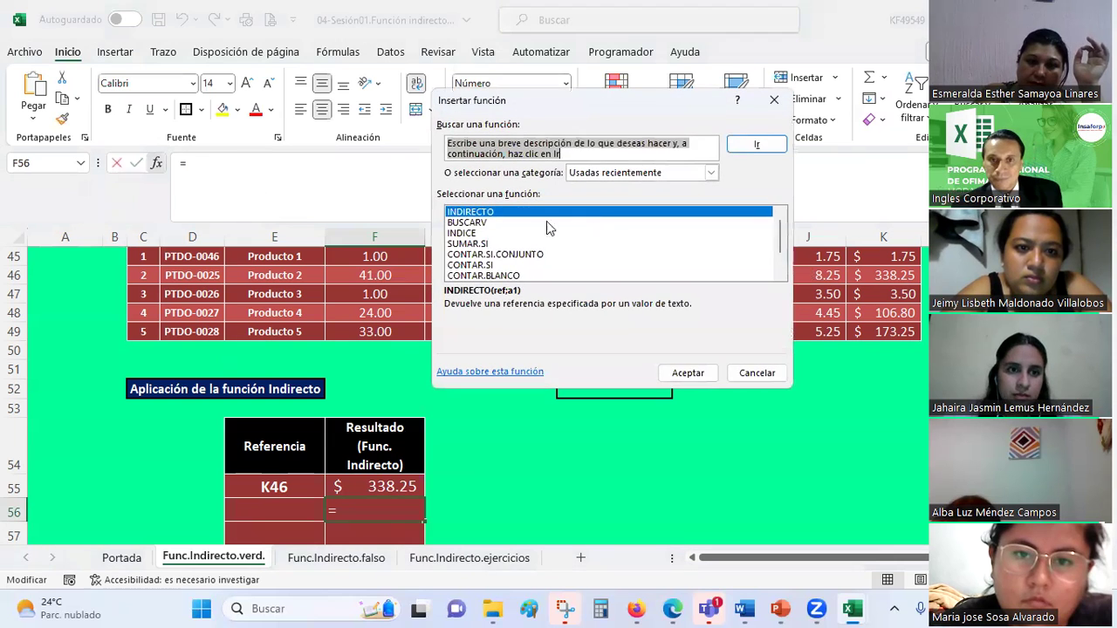
pyautogui.doubleClick(467, 213)
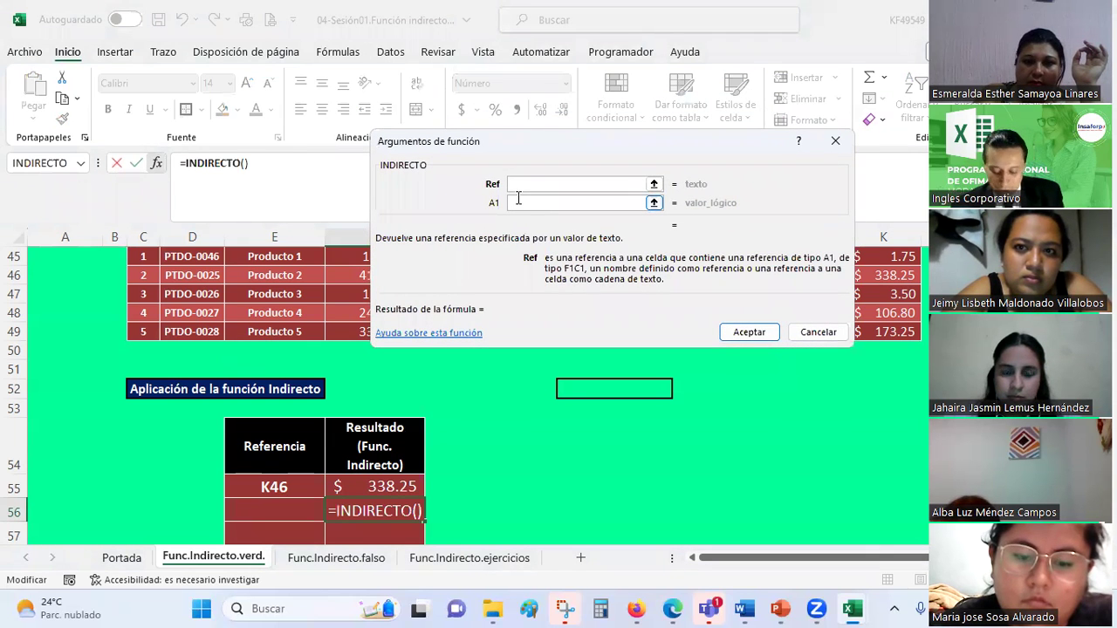
pyautogui.write('"K46')
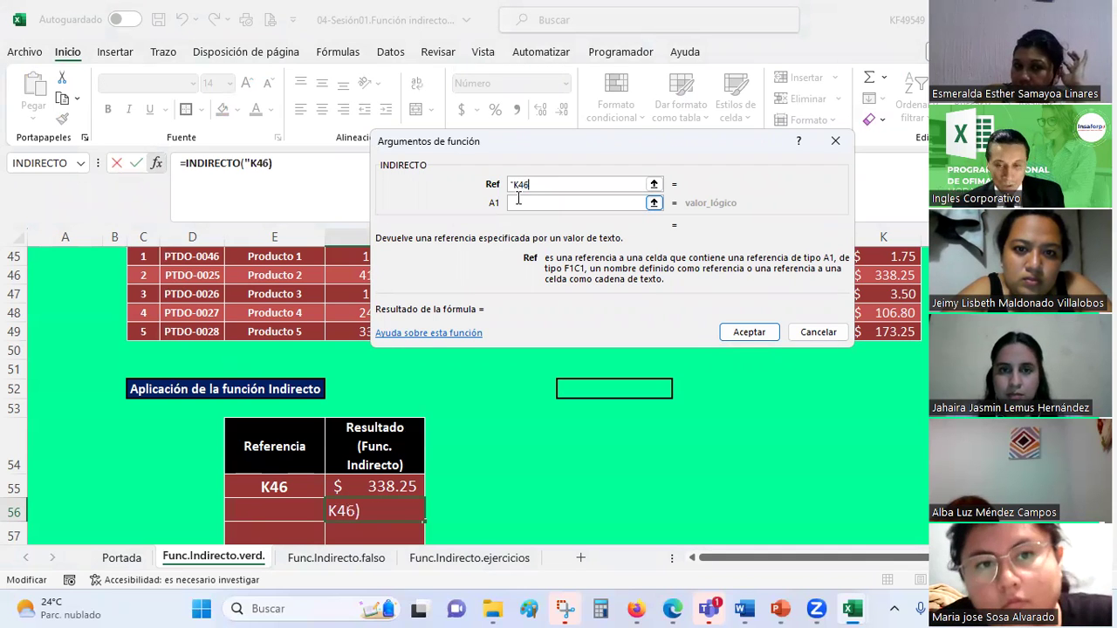
pyautogui.write('"')
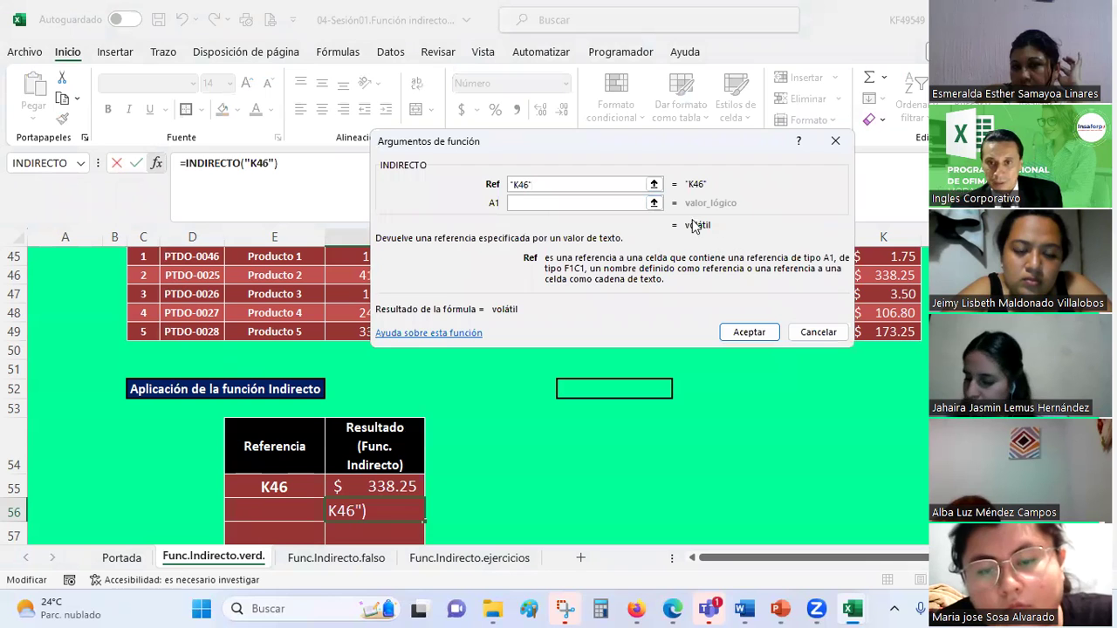
pyautogui.click(741, 332)
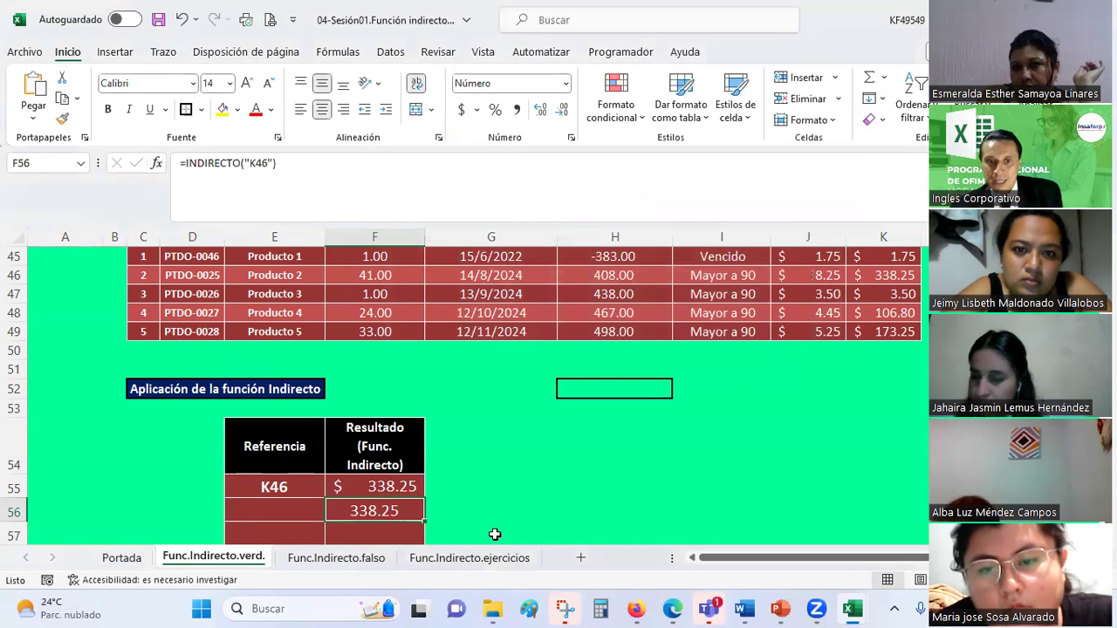
# Step: Compare the source cell K46 and the reference in E55 with the INDIRECTO formulas in F55 and F56
pyautogui.click(868, 278)
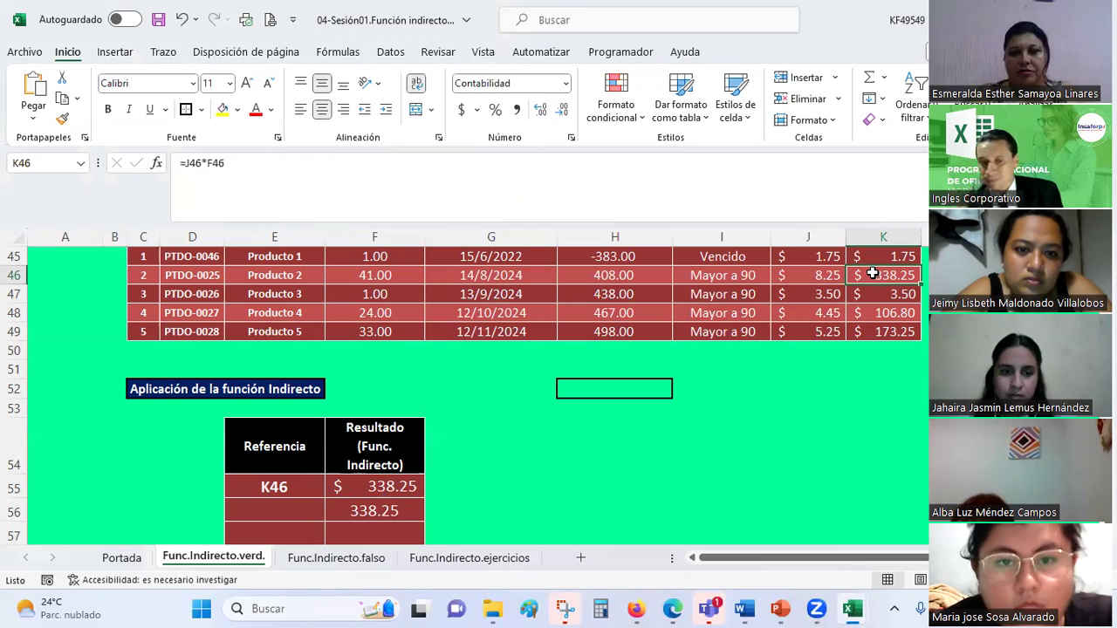
pyautogui.click(401, 486)
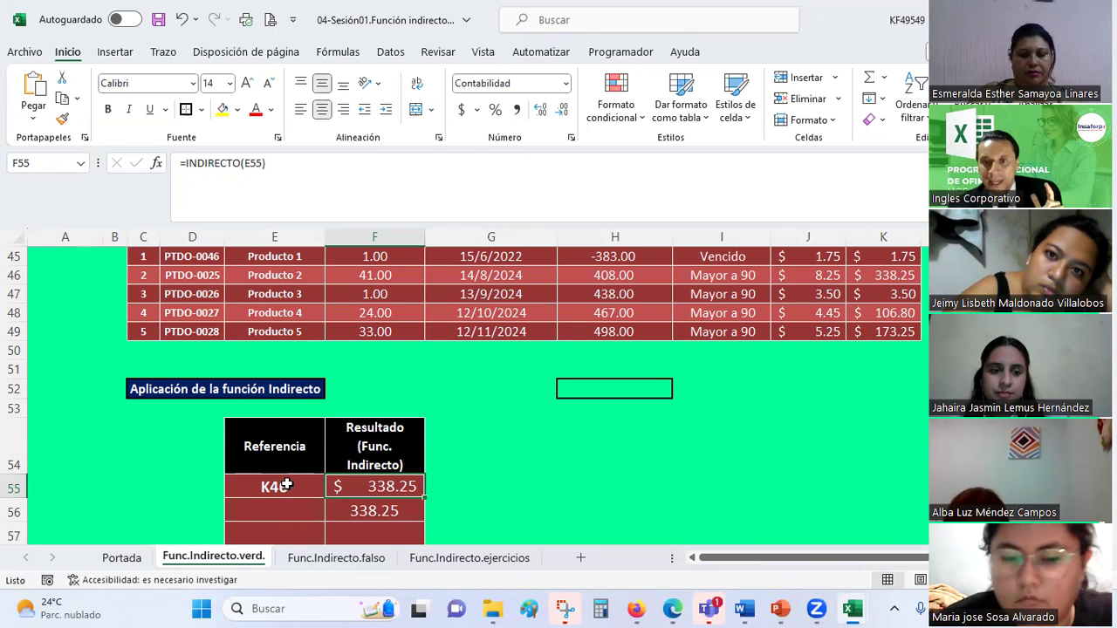
pyautogui.click(895, 270)
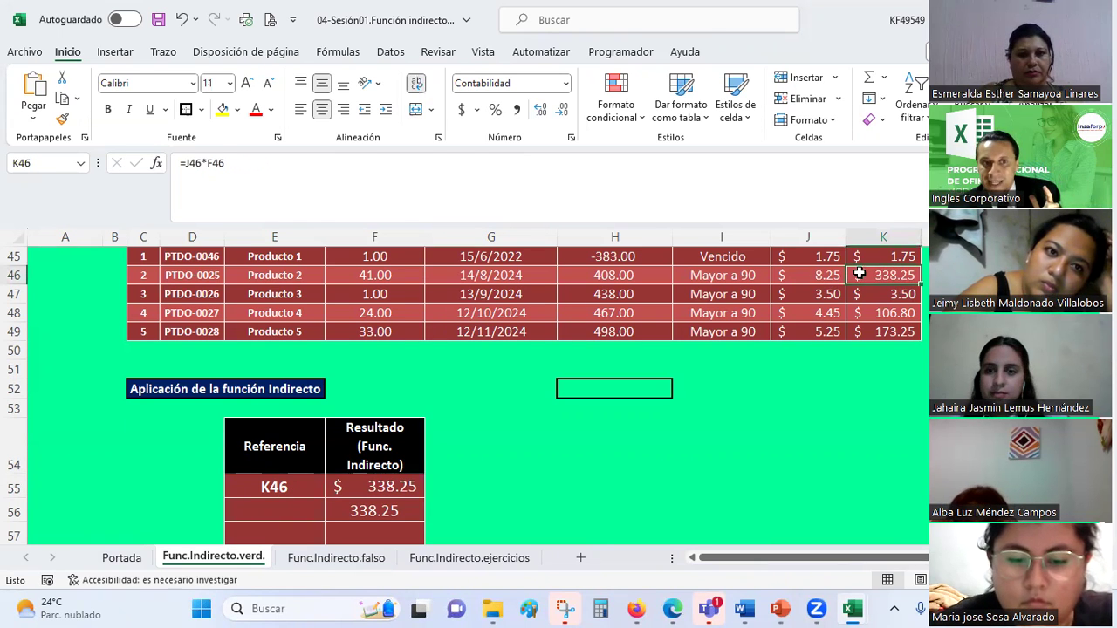
pyautogui.scroll(1, 864, 302)
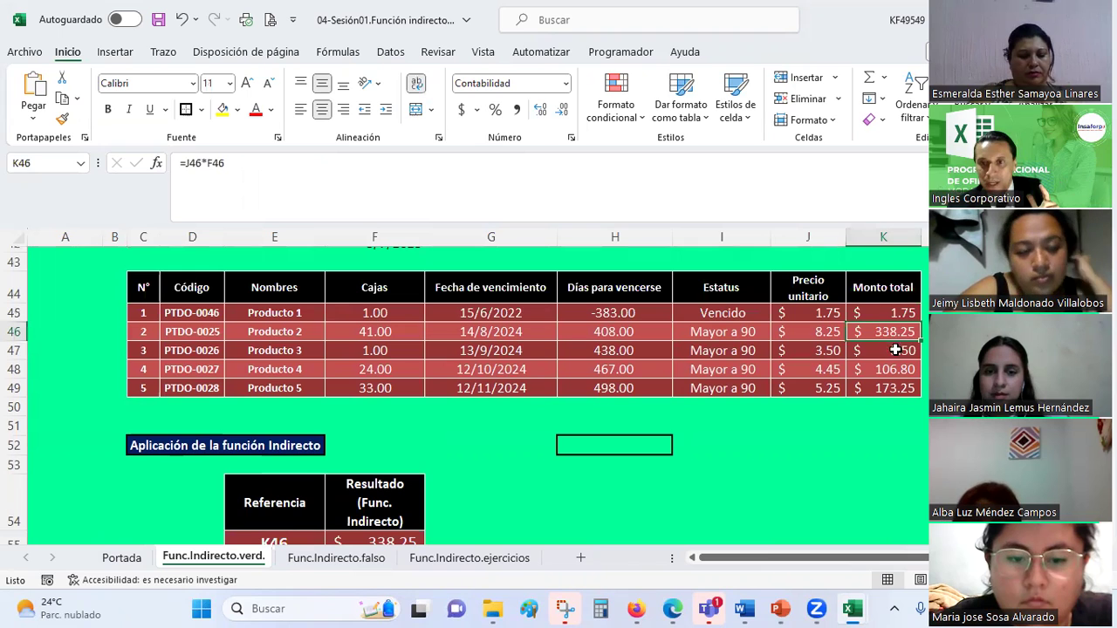
pyautogui.scroll(-2, 260, 456)
pyautogui.click(287, 428)
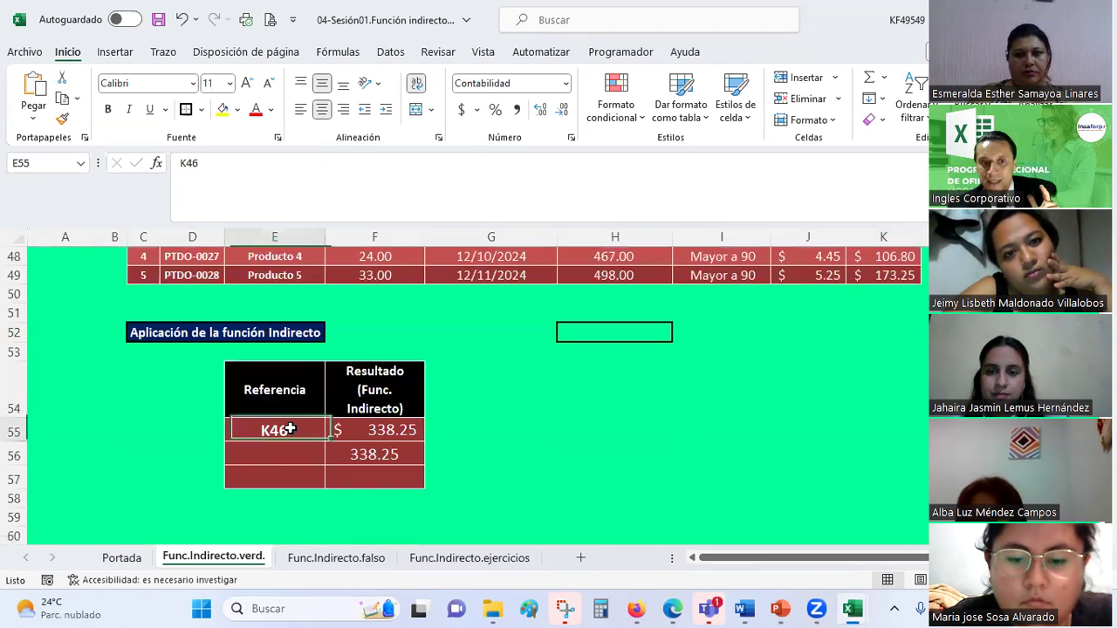
pyautogui.click(373, 461)
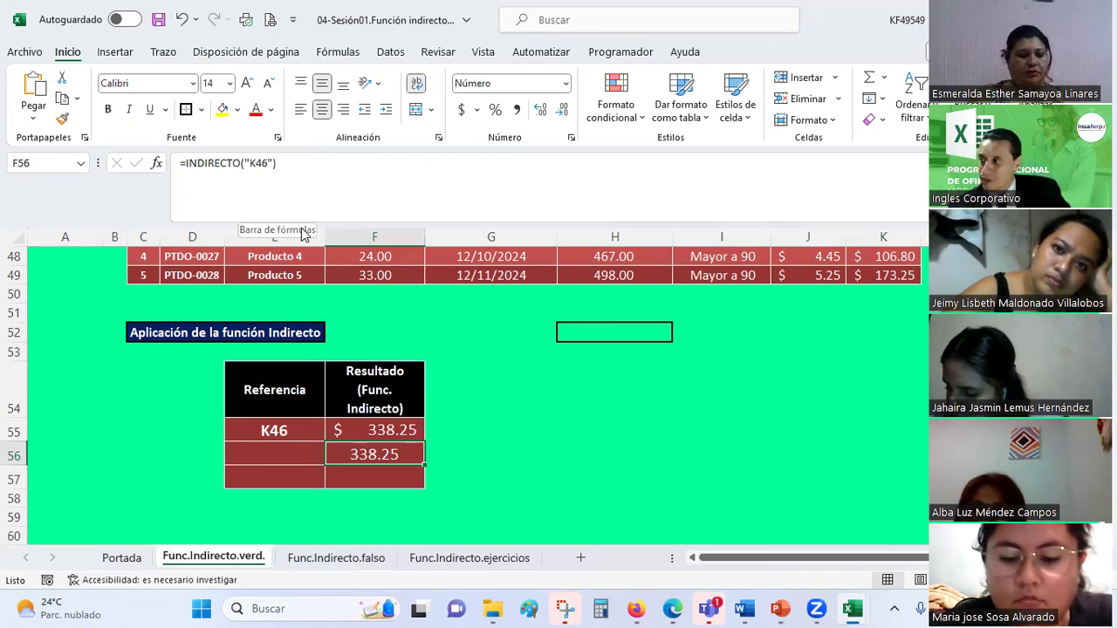
pyautogui.click(615, 455)
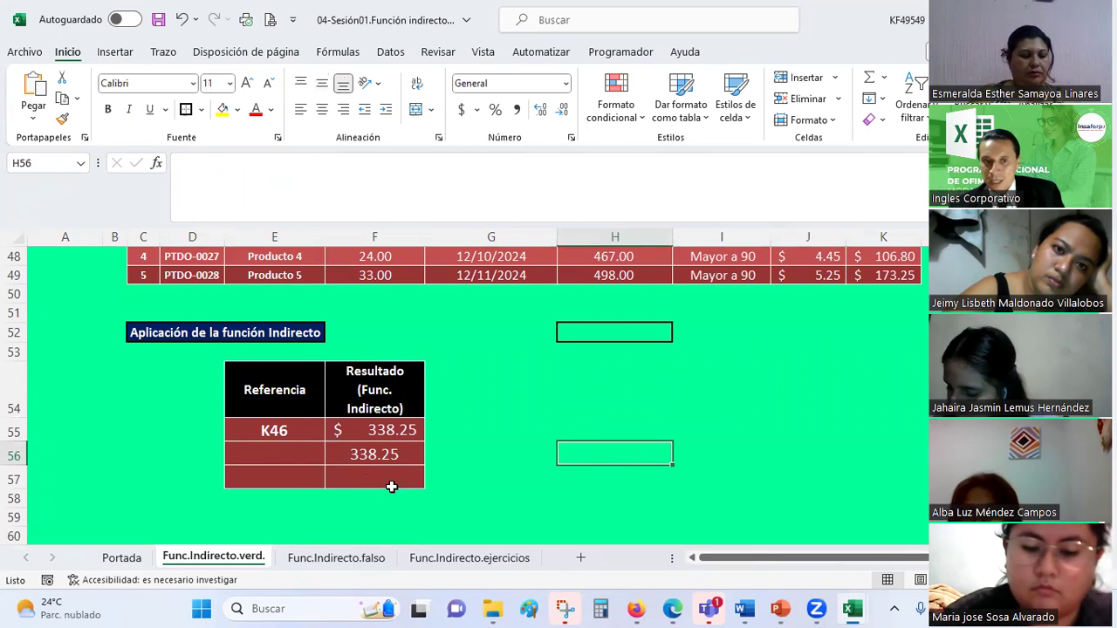
# Step: Clear the INDIRECTO formula from F56
pyautogui.click(292, 454)
pyautogui.click(370, 454)
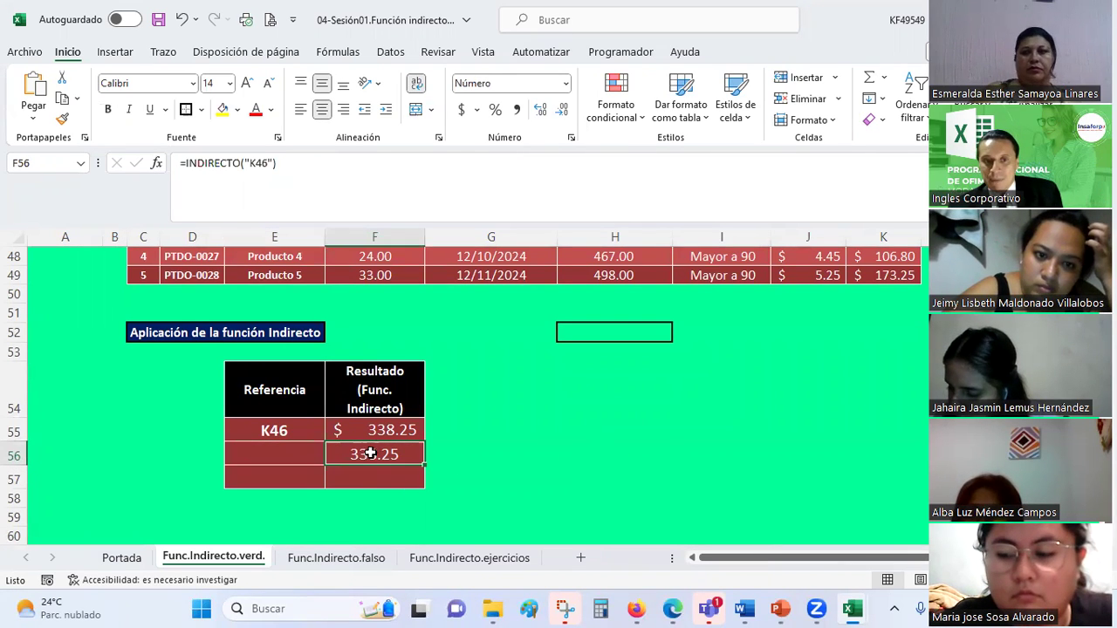
pyautogui.press('Delete')
pyautogui.click(372, 430)
pyautogui.click(288, 428)
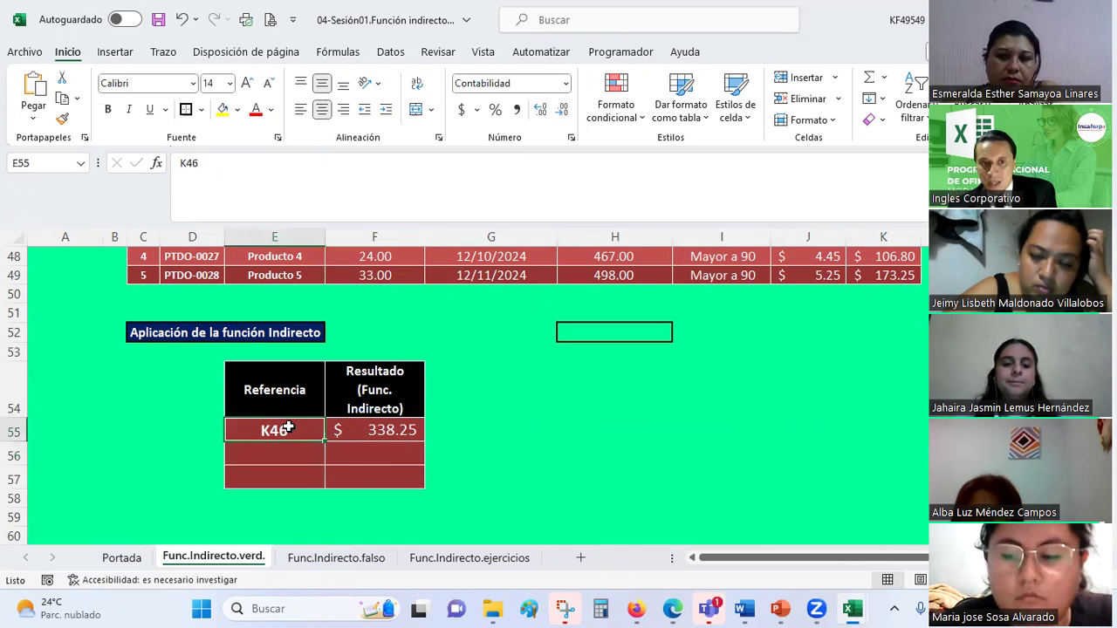
# Step: Copy the references H47 and D49 from D35:D36 into E56:E57 of the Referencia column
pyautogui.click(284, 456)
pyautogui.scroll(4, 282, 445)
pyautogui.scroll(3, 282, 445)
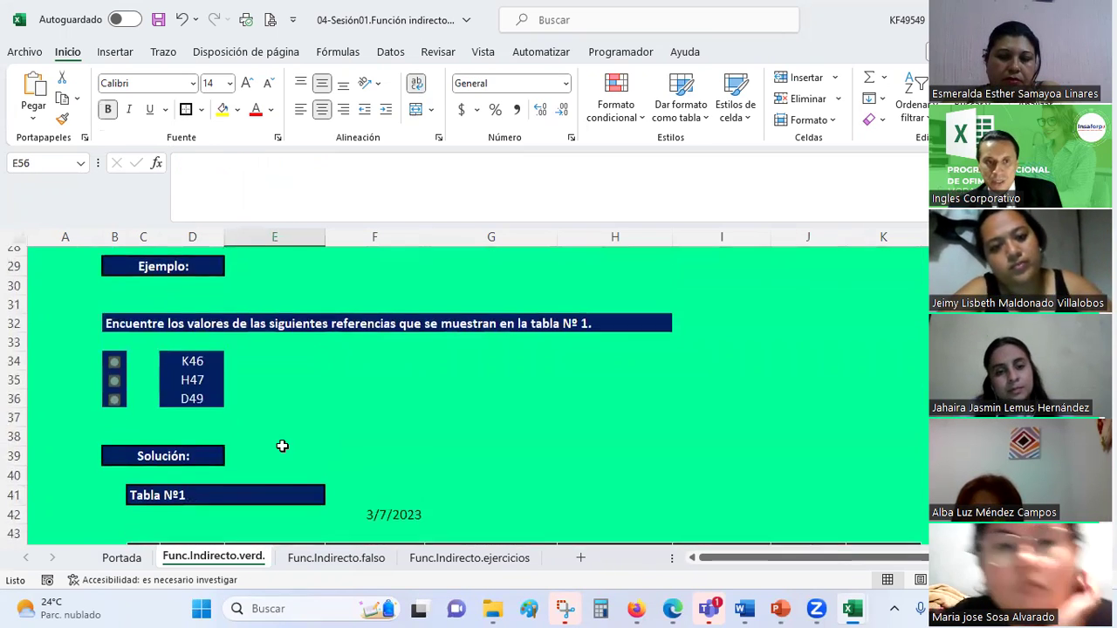
pyautogui.moveTo(191, 390); pyautogui.dragTo(194, 407)
pyautogui.hotkey('ctrl', 'c')
pyautogui.scroll(-8, 262, 410)
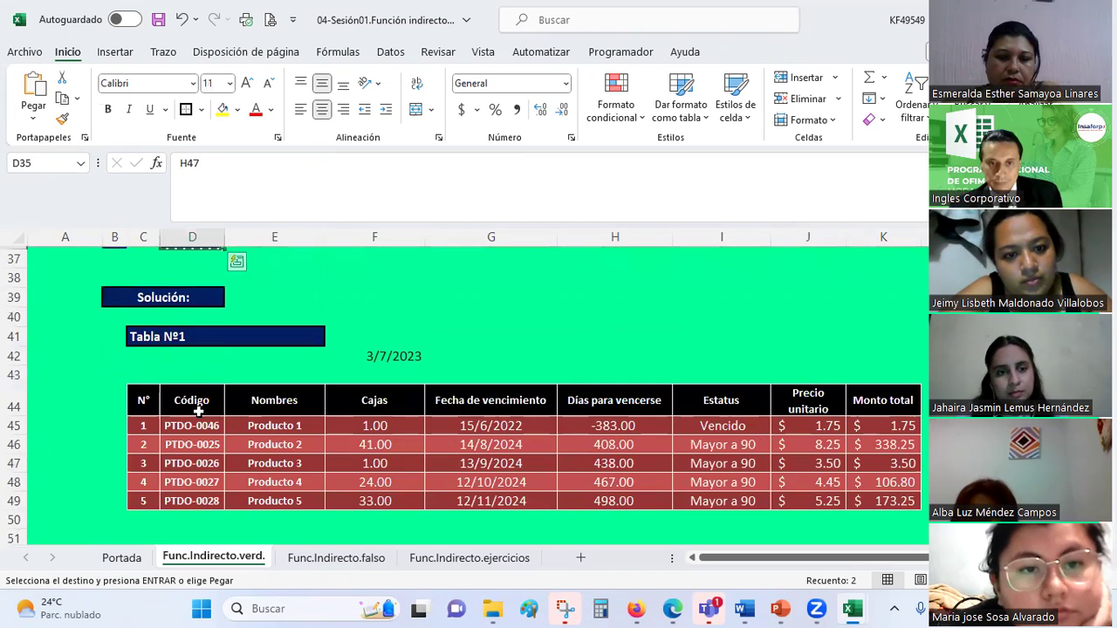
pyautogui.click(276, 401)
pyautogui.rightClick(279, 400)
pyautogui.click(355, 187)
# Step: Fill the INDIRECTO formula from F55 down to F57 and check the new results against their references
pyautogui.click(386, 375)
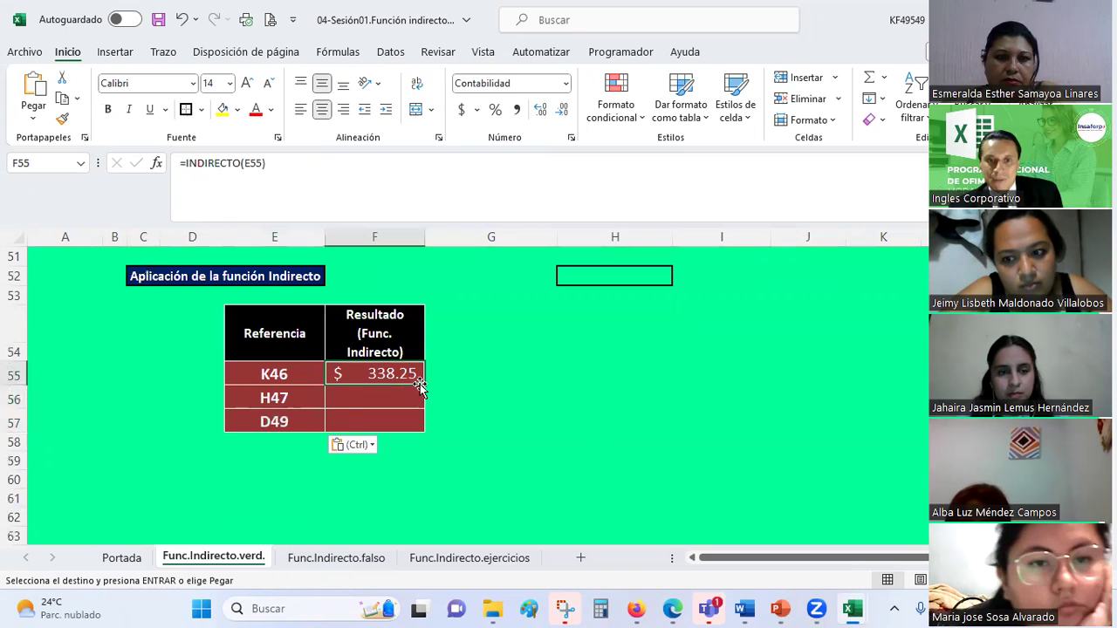
pyautogui.moveTo(425, 384); pyautogui.dragTo(421, 430)
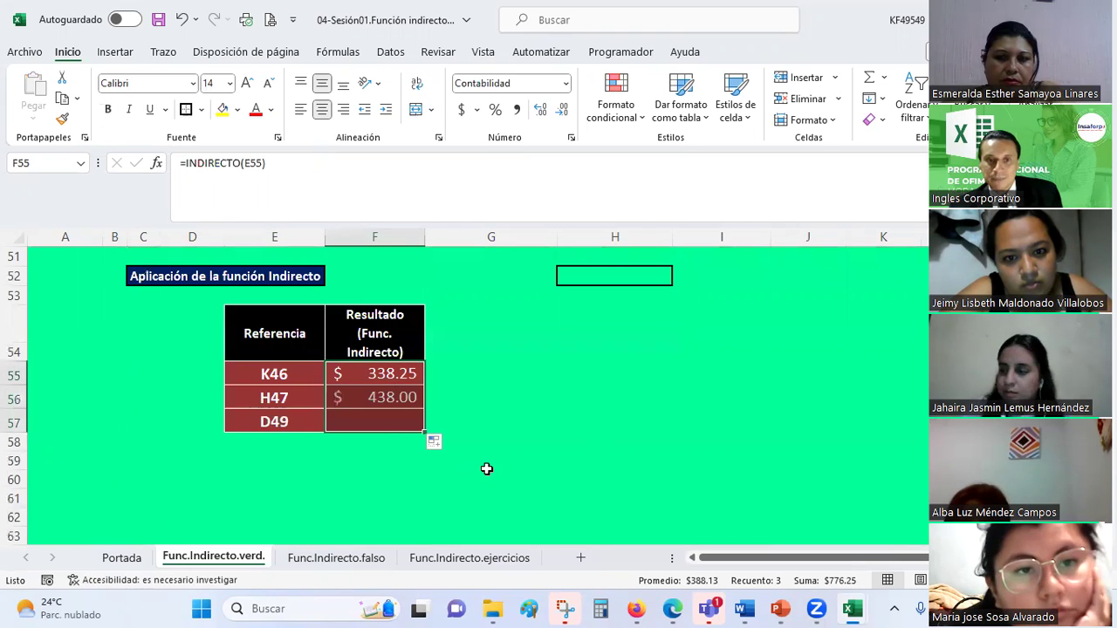
pyautogui.click(512, 425)
pyautogui.click(385, 389)
pyautogui.click(312, 398)
pyautogui.click(395, 398)
pyautogui.click(288, 422)
pyautogui.click(471, 371)
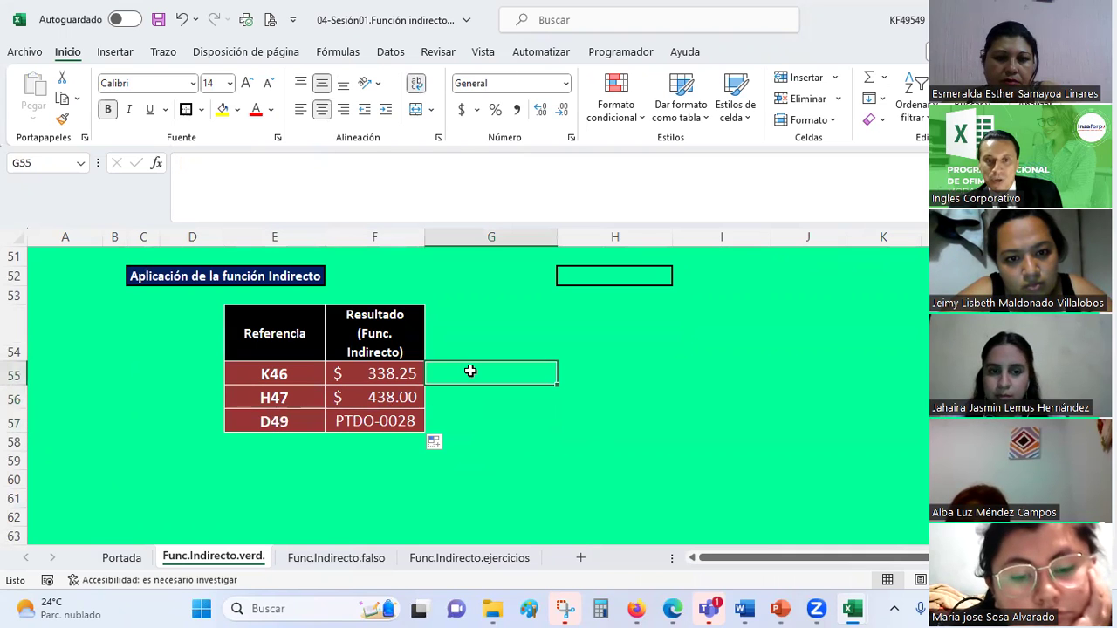
# Step: Enter =INDIRECTO("K46") in G55, with the reference as quoted text, and fill it down to G57
pyautogui.write('=')
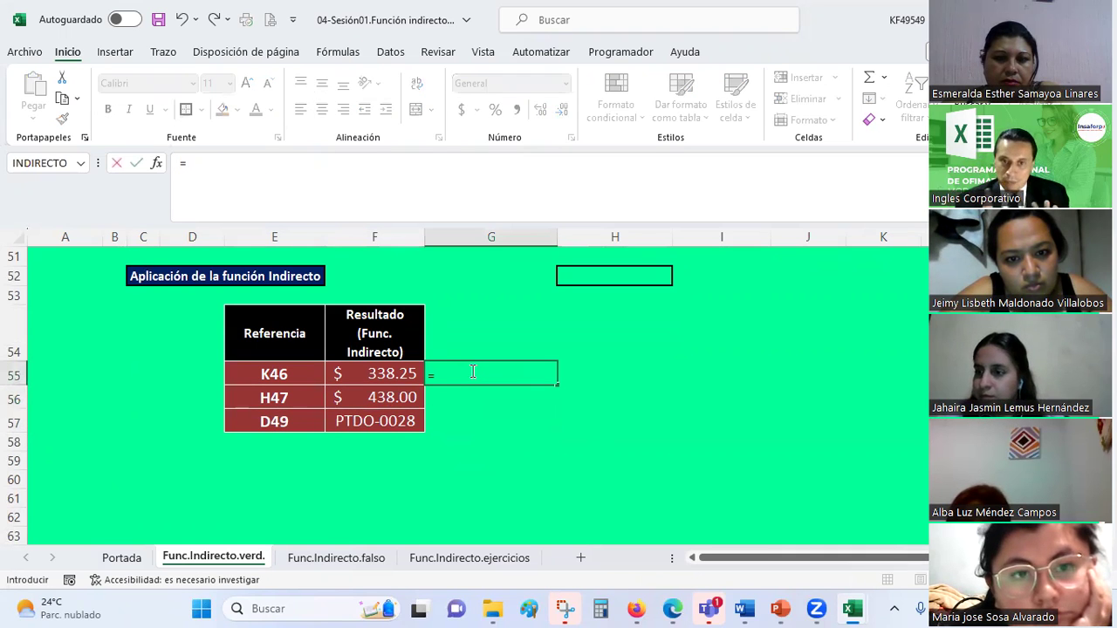
pyautogui.write('INDIRE')
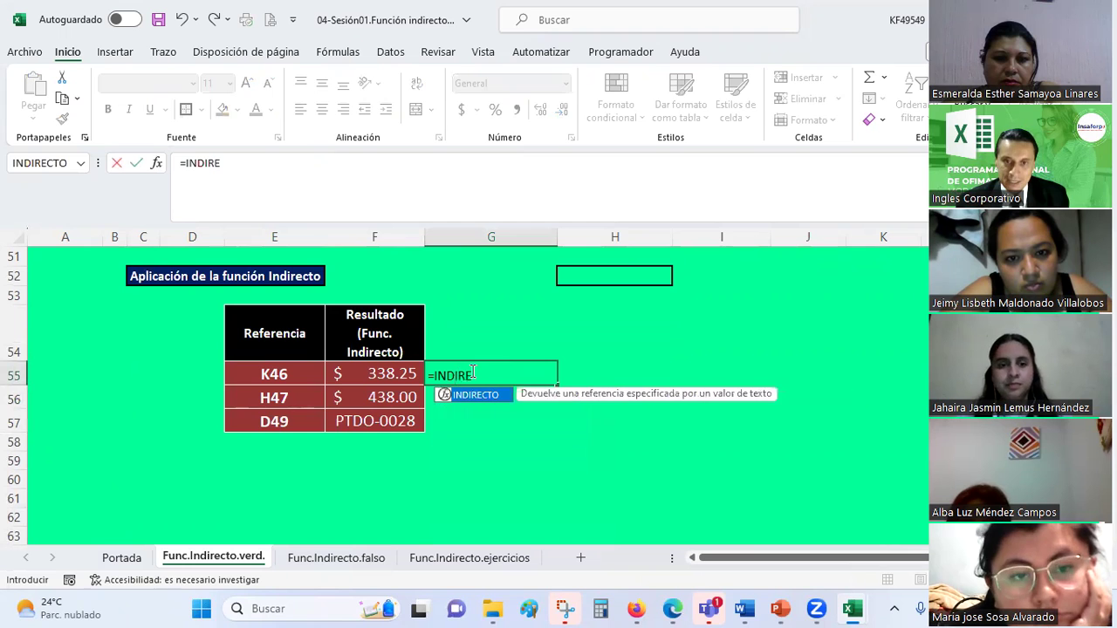
pyautogui.write('CTO(')
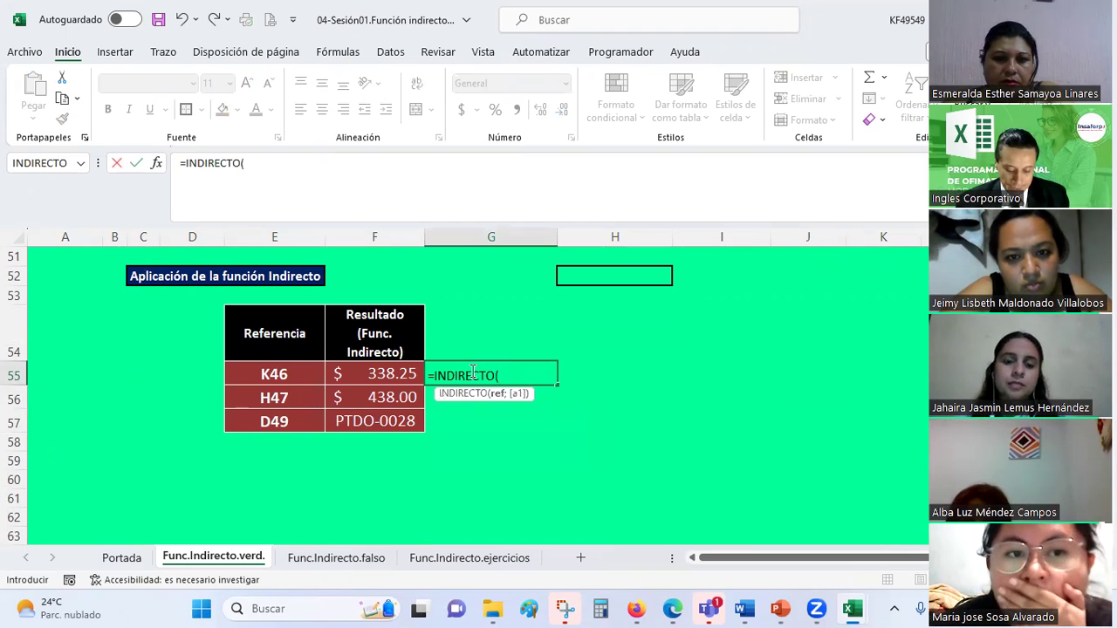
pyautogui.write('"K46"')
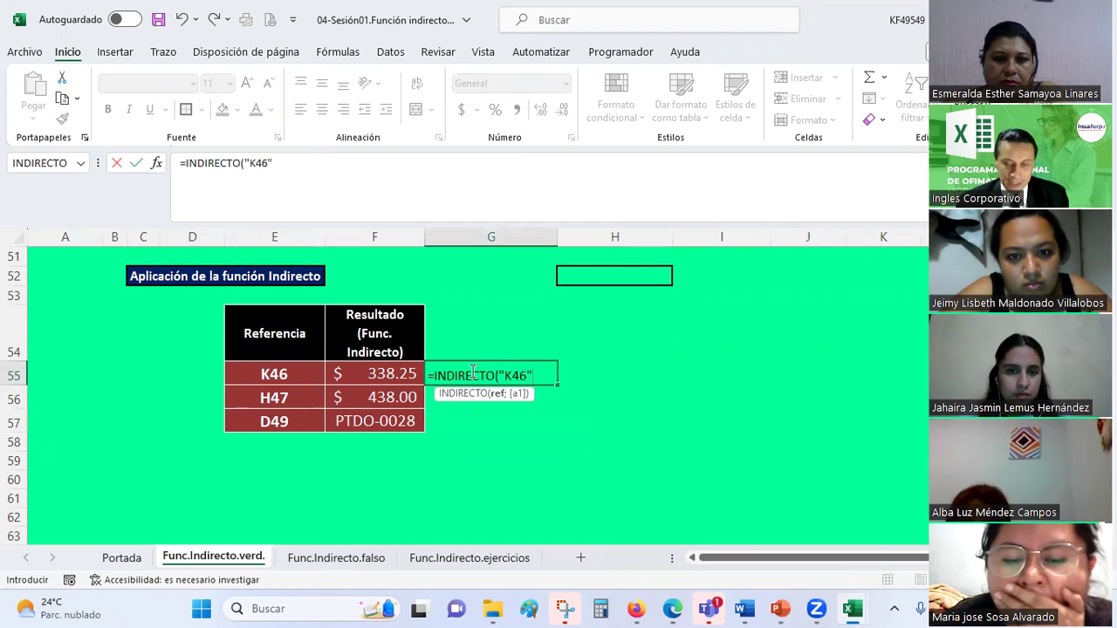
pyautogui.write(')')
pyautogui.press('Return')
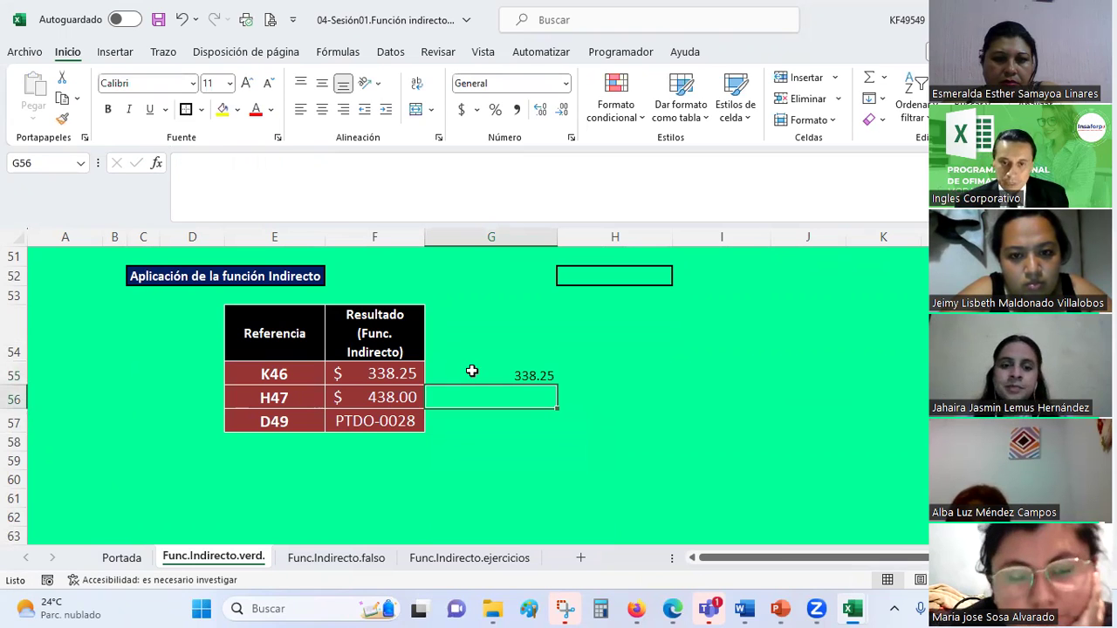
pyautogui.click(531, 373)
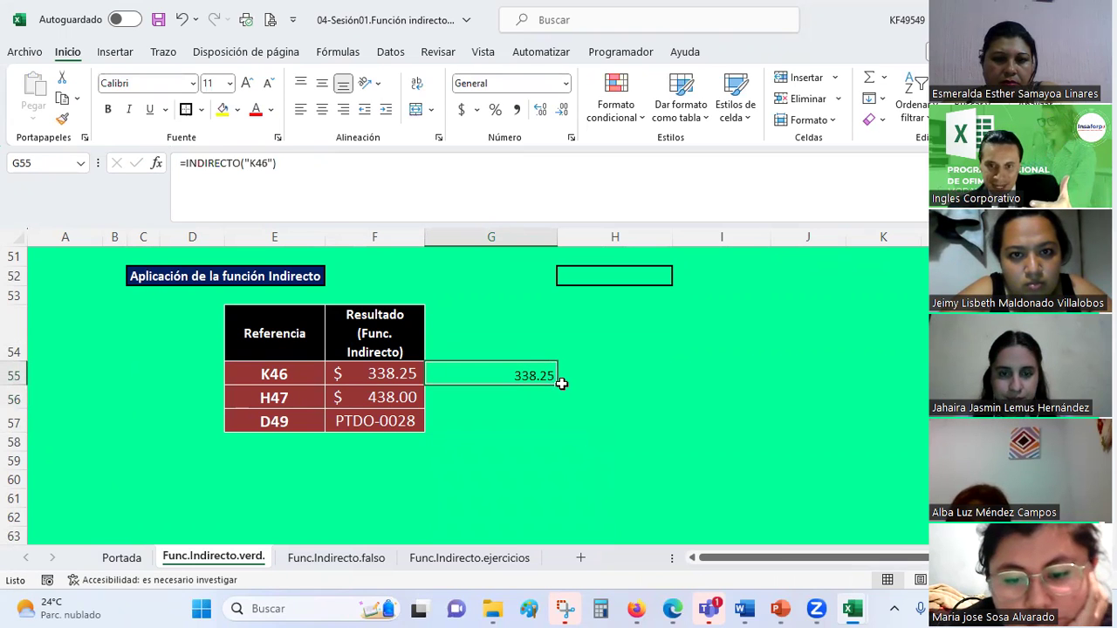
pyautogui.moveTo(558, 385); pyautogui.dragTo(547, 435)
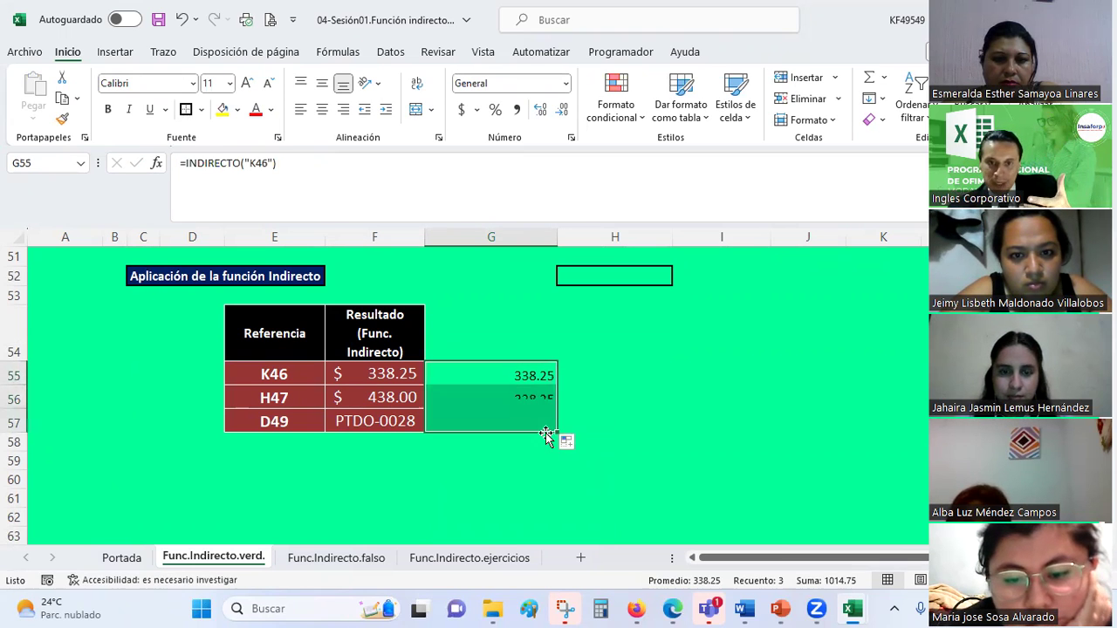
# Step: Change the quoted reference in the INDIRECTO formula of G56 to "H47"
pyautogui.click(522, 394)
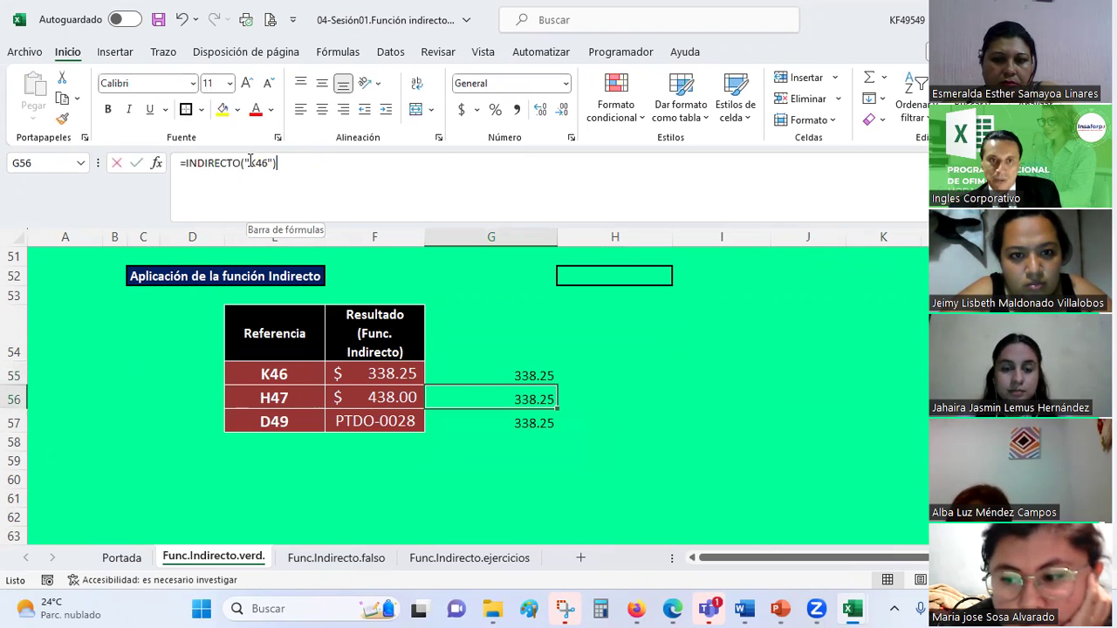
pyautogui.moveTo(251, 162); pyautogui.dragTo(272, 163)
pyautogui.write('H')
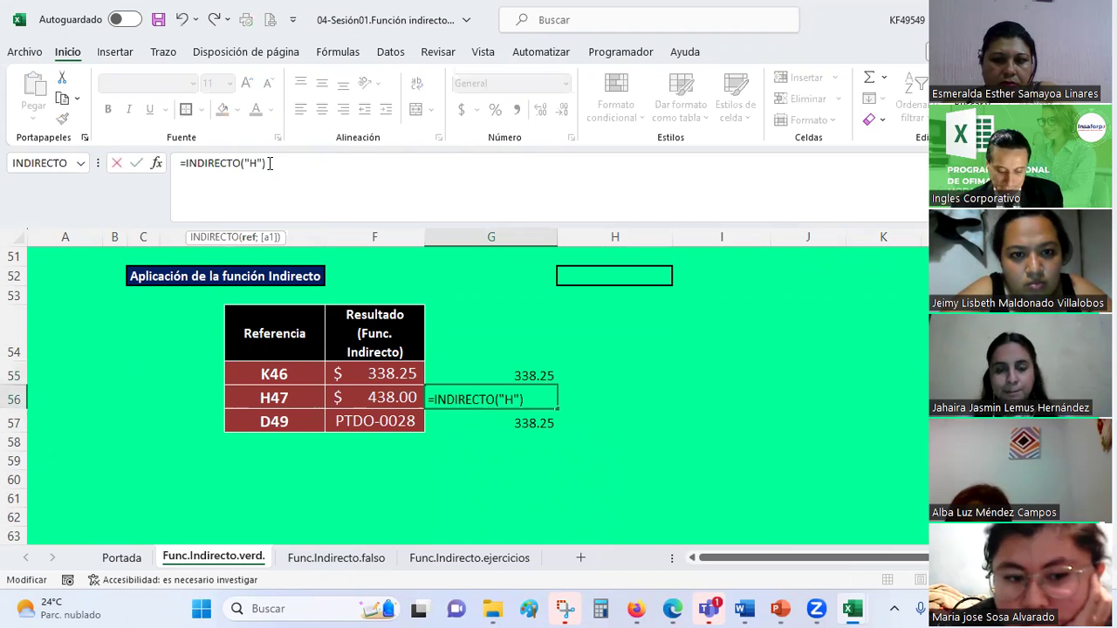
pyautogui.write('47')
pyautogui.press('Return')
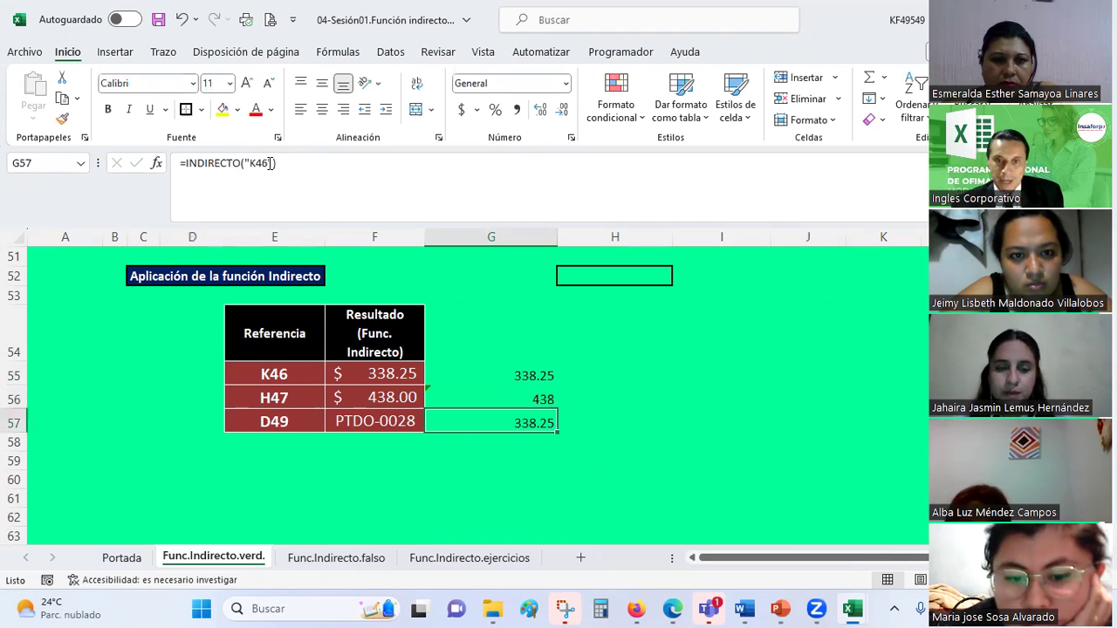
# Step: Change the quoted reference in the INDIRECTO formula of G57 to "D49"
pyautogui.click(270, 163)
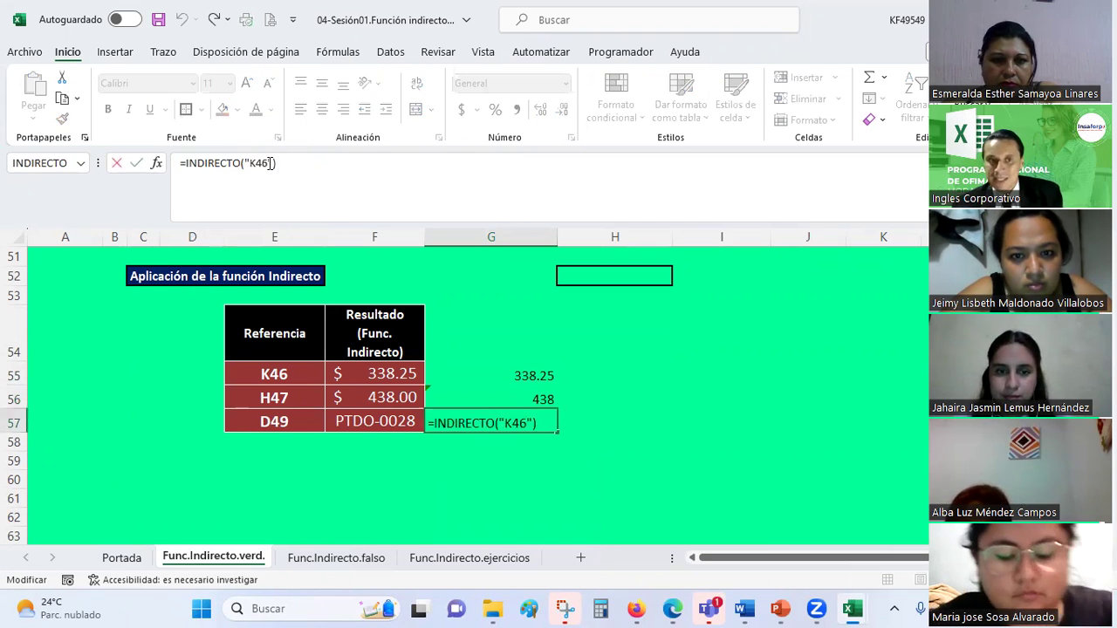
pyautogui.moveTo(249, 166); pyautogui.dragTo(268, 168)
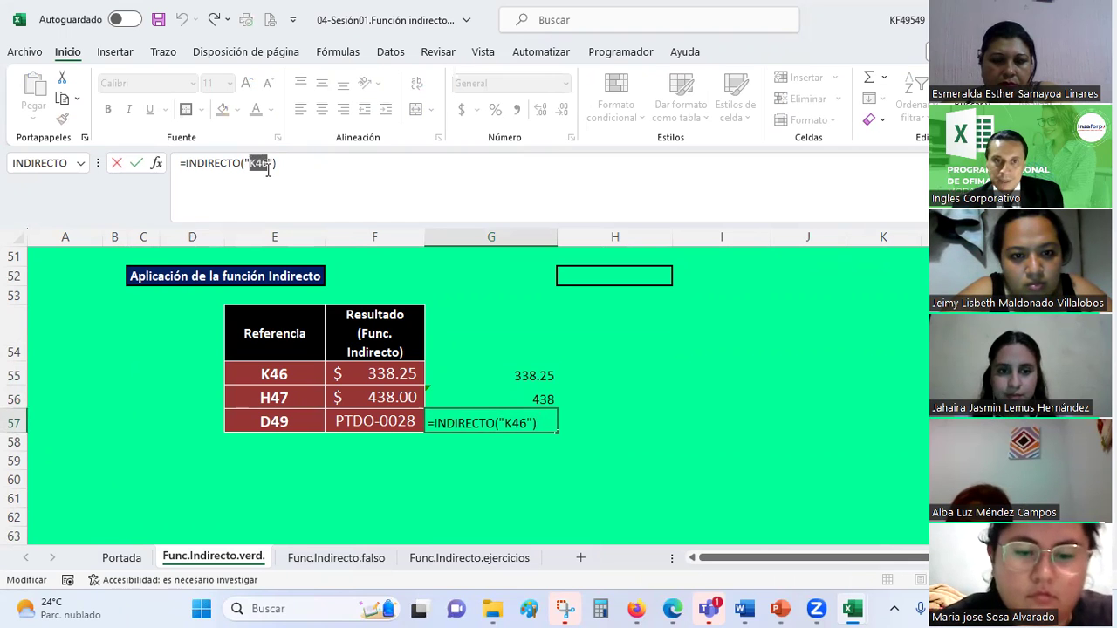
pyautogui.press('BackSpace')
pyautogui.write('D49')
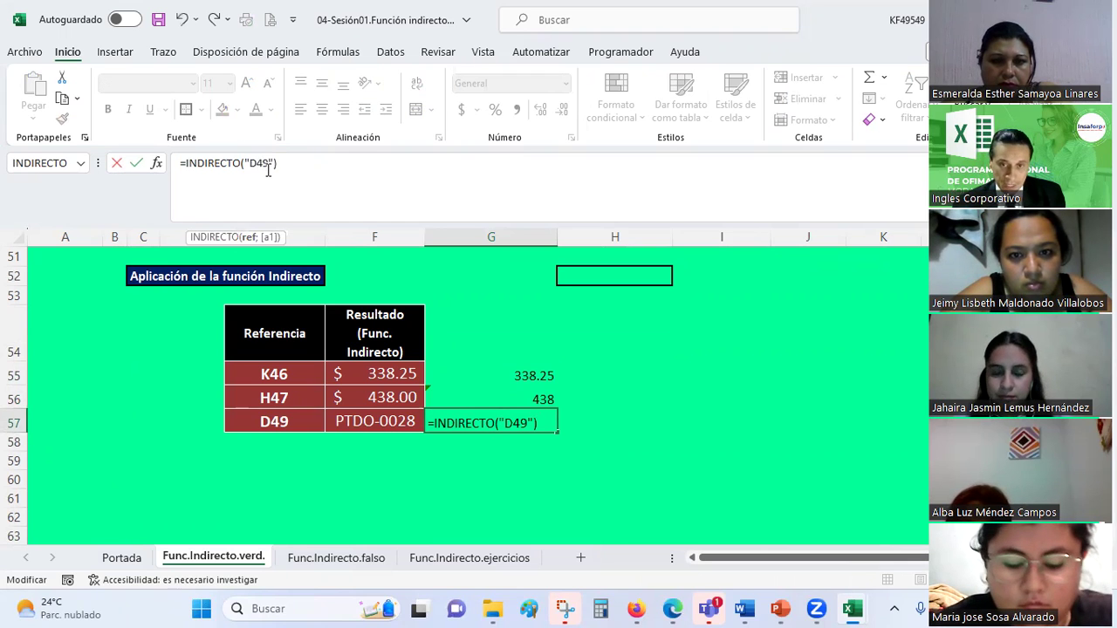
pyautogui.press('Return')
pyautogui.press('Up')
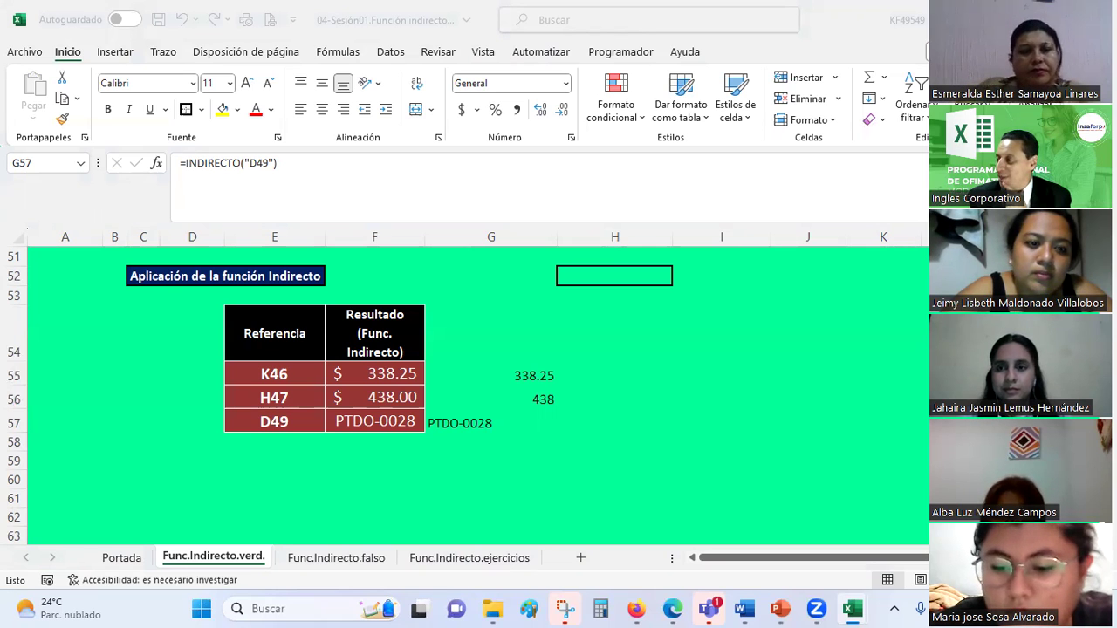
# Step: Centre the results in G55:G57 horizontally and vertically within their cells
pyautogui.hotkey('alt', 'Tab')
pyautogui.moveTo(505, 378); pyautogui.dragTo(502, 423)
pyautogui.click(321, 110)
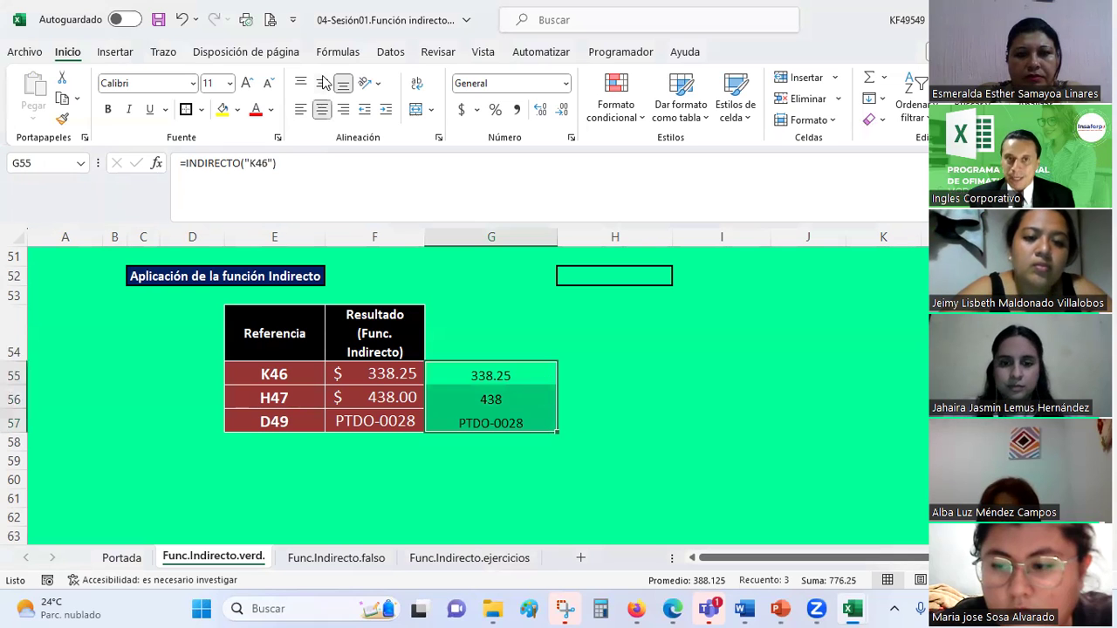
pyautogui.click(761, 372)
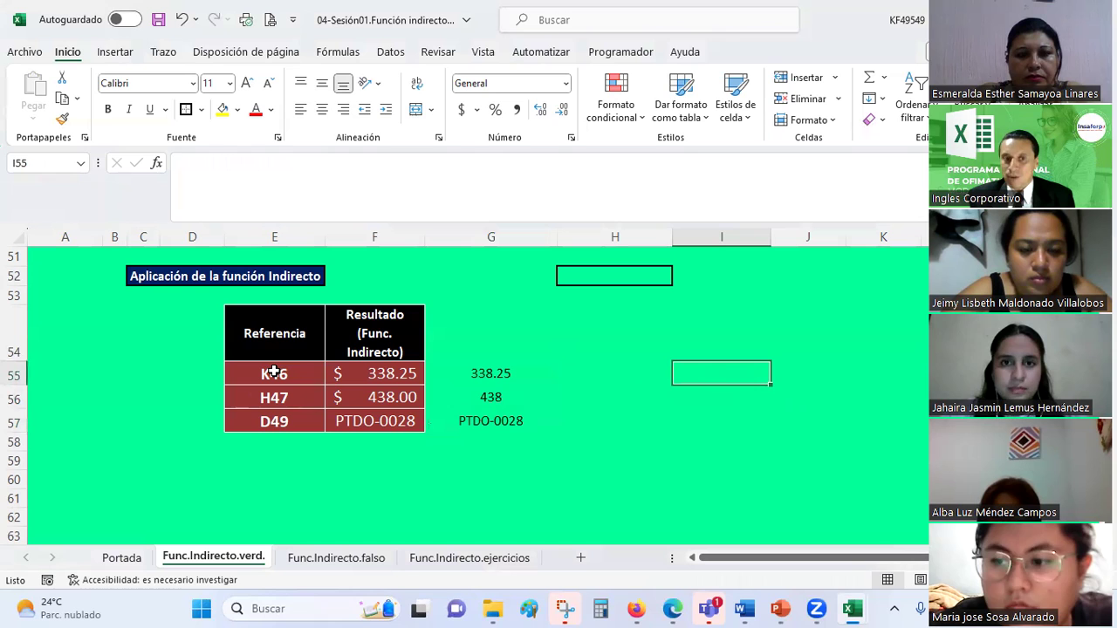
# Step: Compare the references in E55:E56 and the formula in F55 with the quoted-text formulas in G55:G57
pyautogui.click(274, 373)
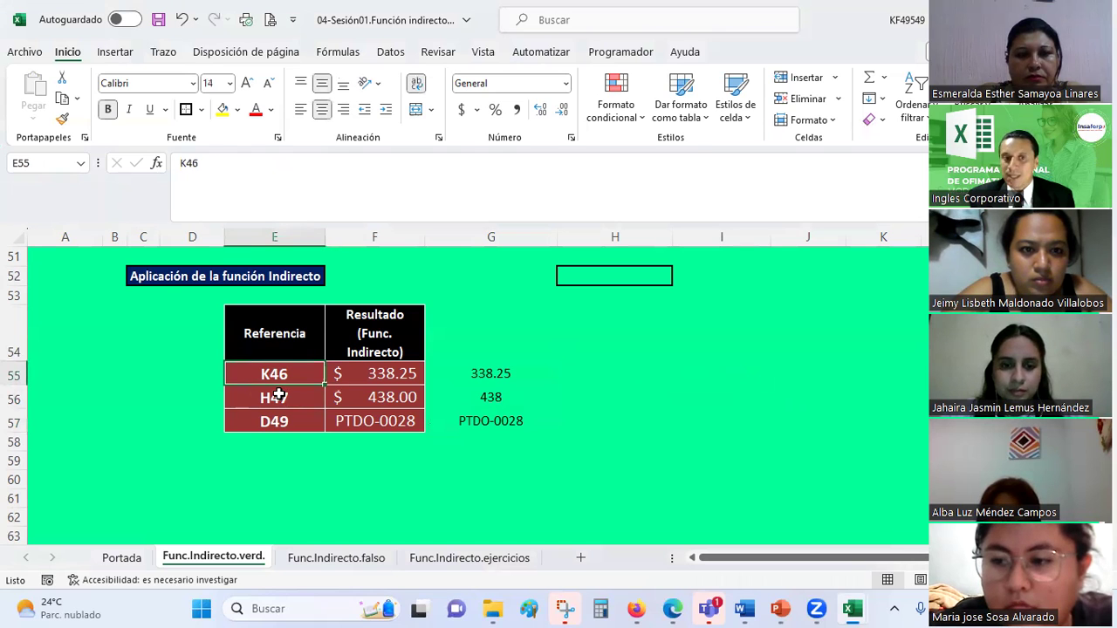
pyautogui.click(277, 395)
pyautogui.click(313, 454)
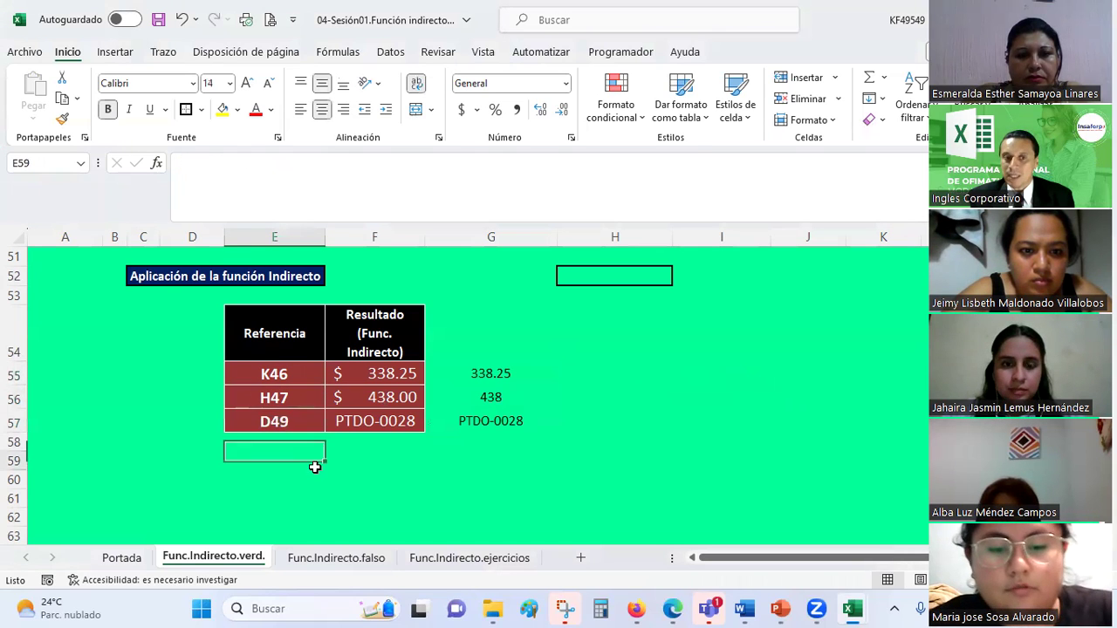
pyautogui.click(385, 375)
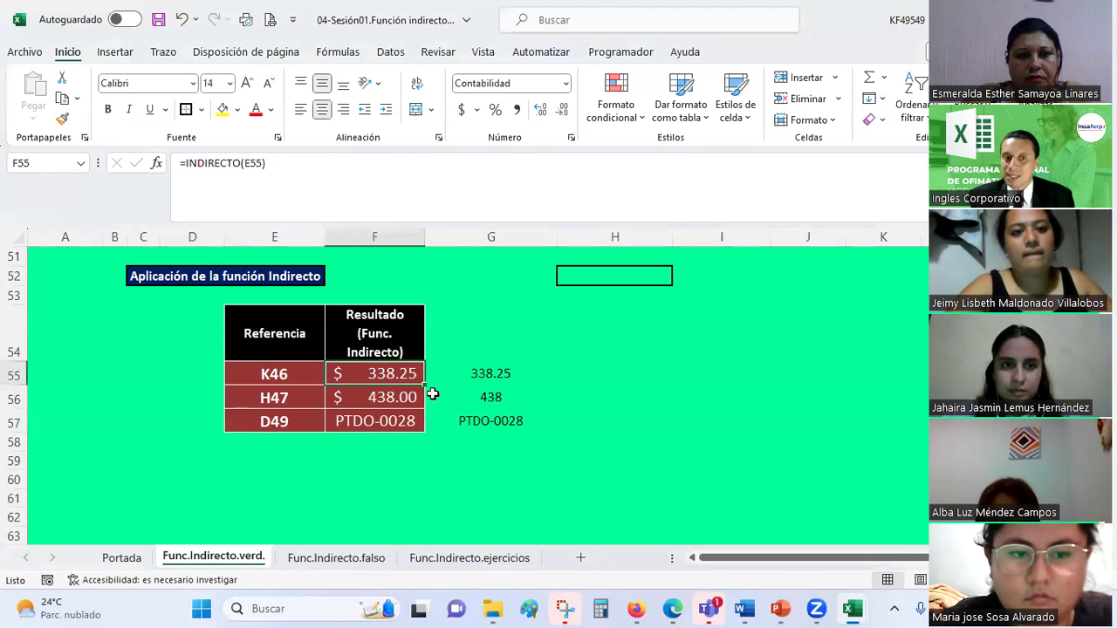
pyautogui.moveTo(470, 373); pyautogui.dragTo(474, 424)
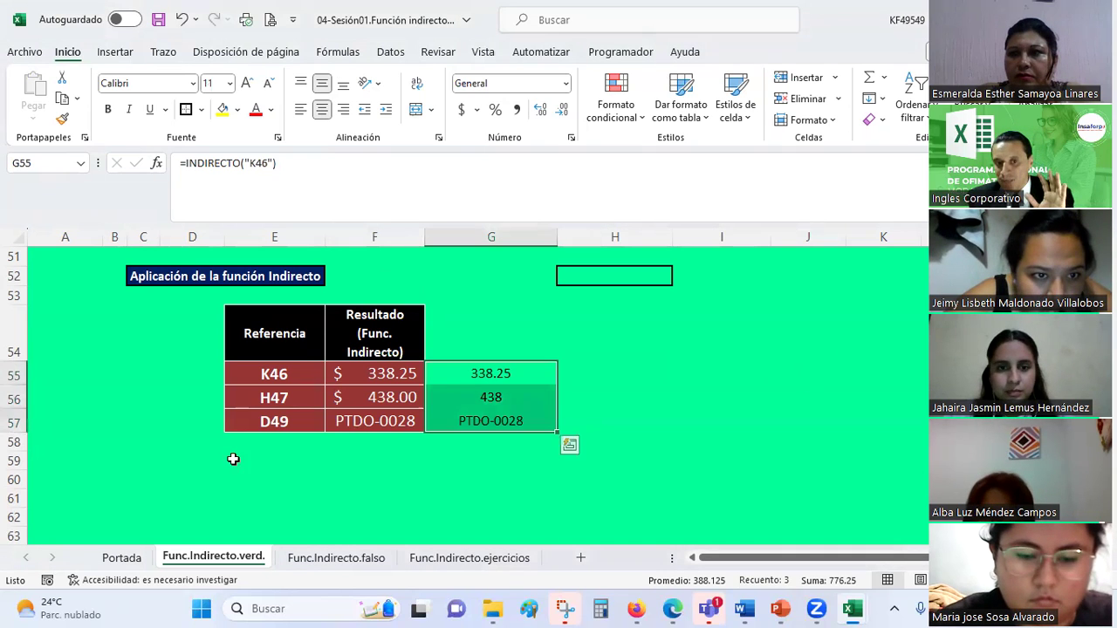
pyautogui.click(530, 522)
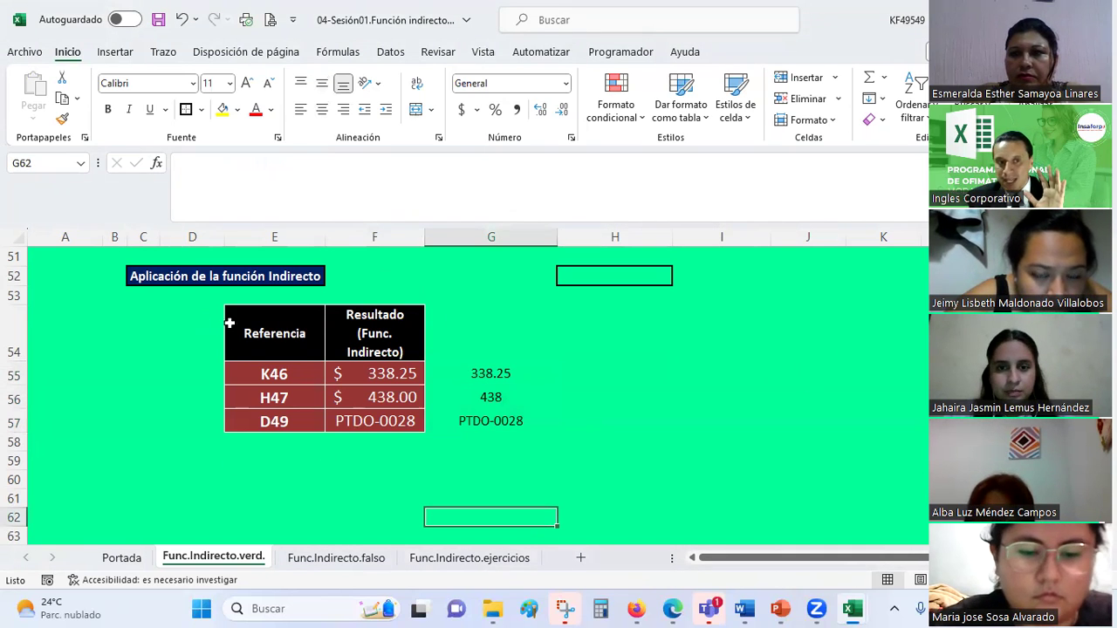
# Step: Copy the range E54:G57 with both result columns and paste it in the Edge browser window
pyautogui.moveTo(243, 320); pyautogui.dragTo(478, 422)
pyautogui.hotkey('ctrl', 'c')
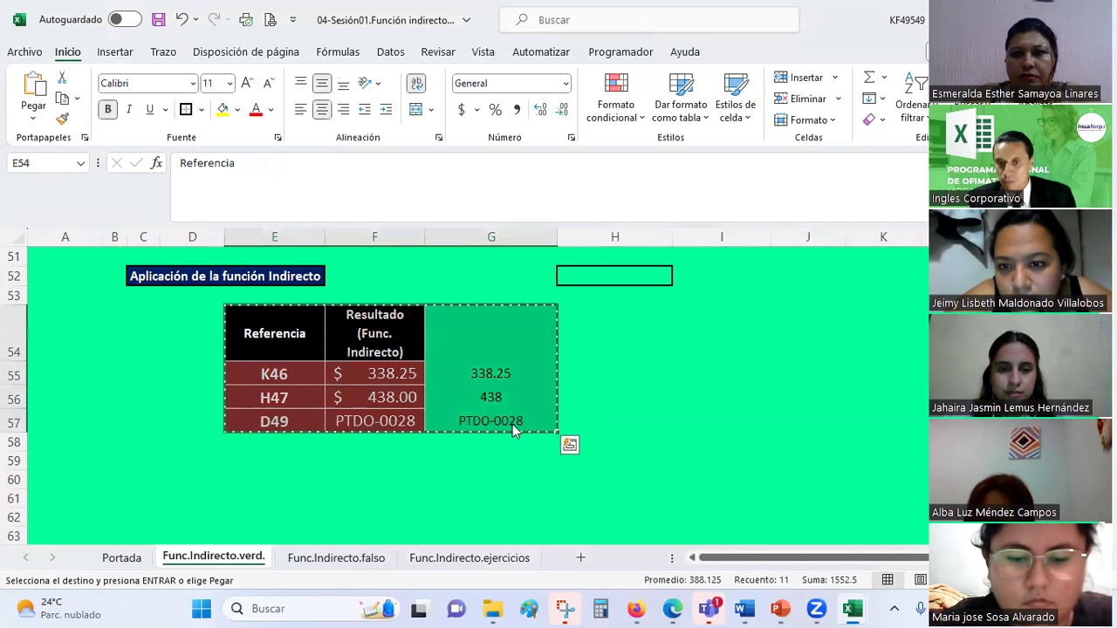
pyautogui.click(676, 608)
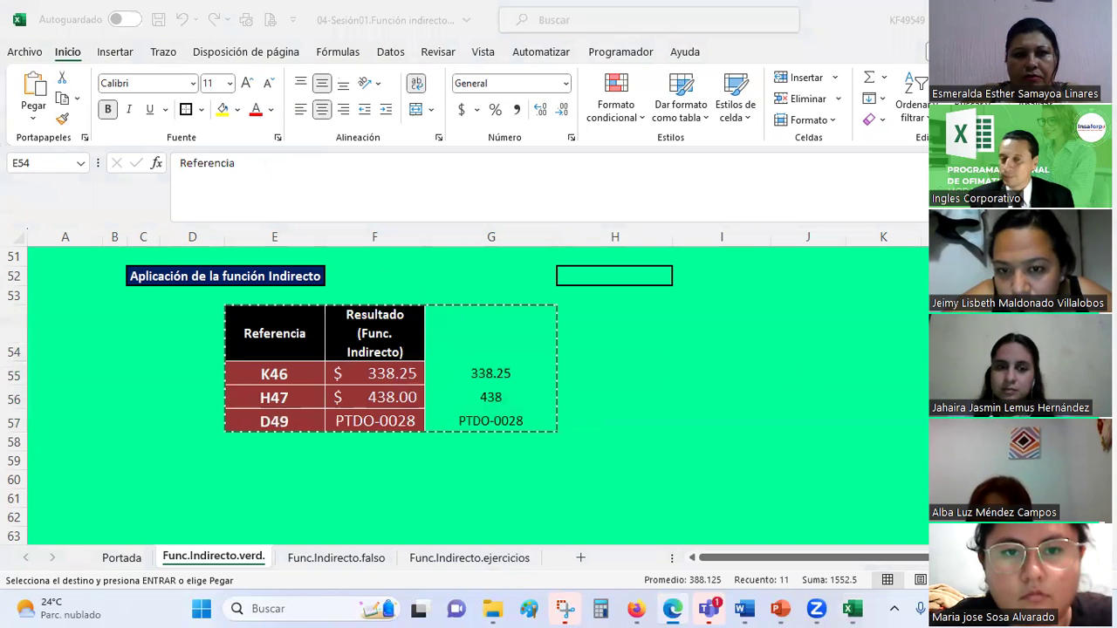
pyautogui.hotkey('ctrl', 'v')
pyautogui.click(654, 387)
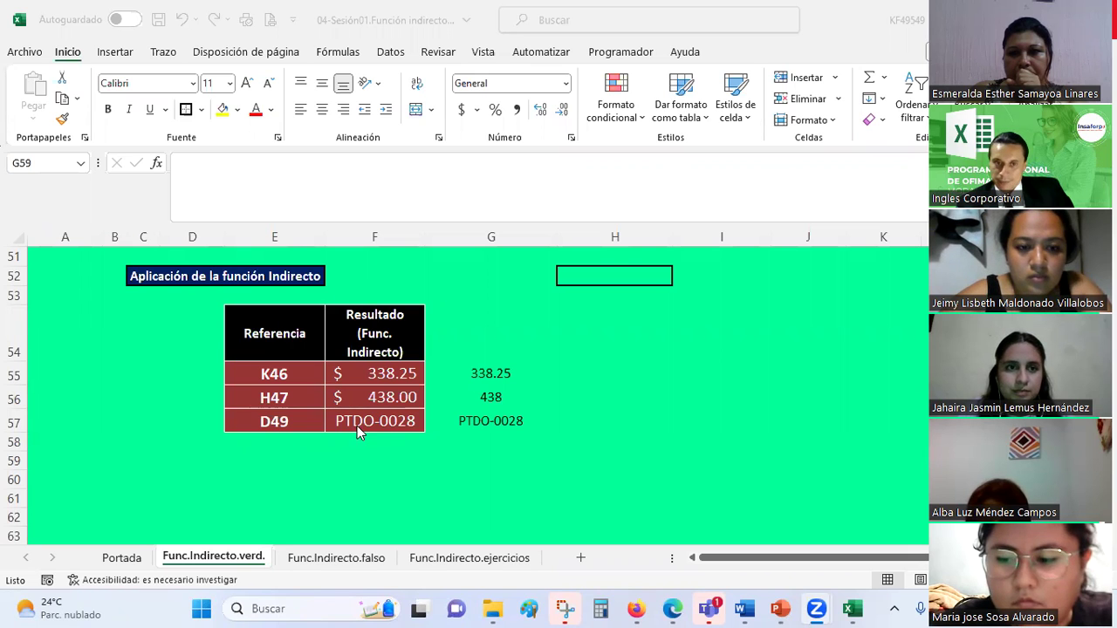
# Step: Review the INDIRECTO formulas in F55:F57 and G55 alongside the references in E55:E57
pyautogui.click(384, 375)
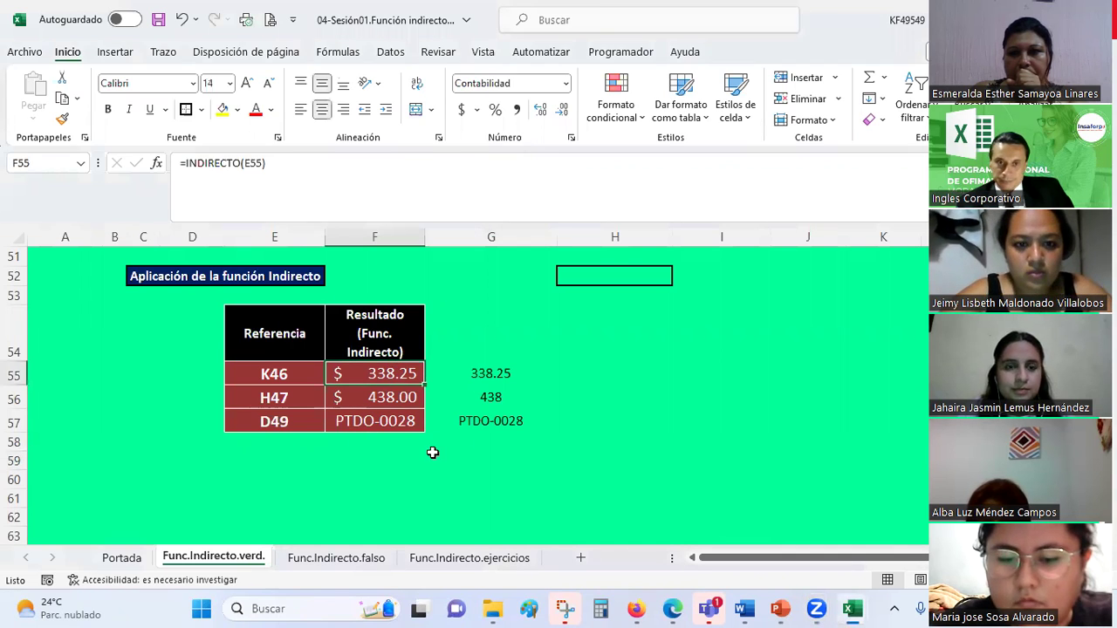
pyautogui.click(486, 376)
pyautogui.click(439, 422)
pyautogui.click(388, 423)
pyautogui.click(375, 397)
pyautogui.click(364, 371)
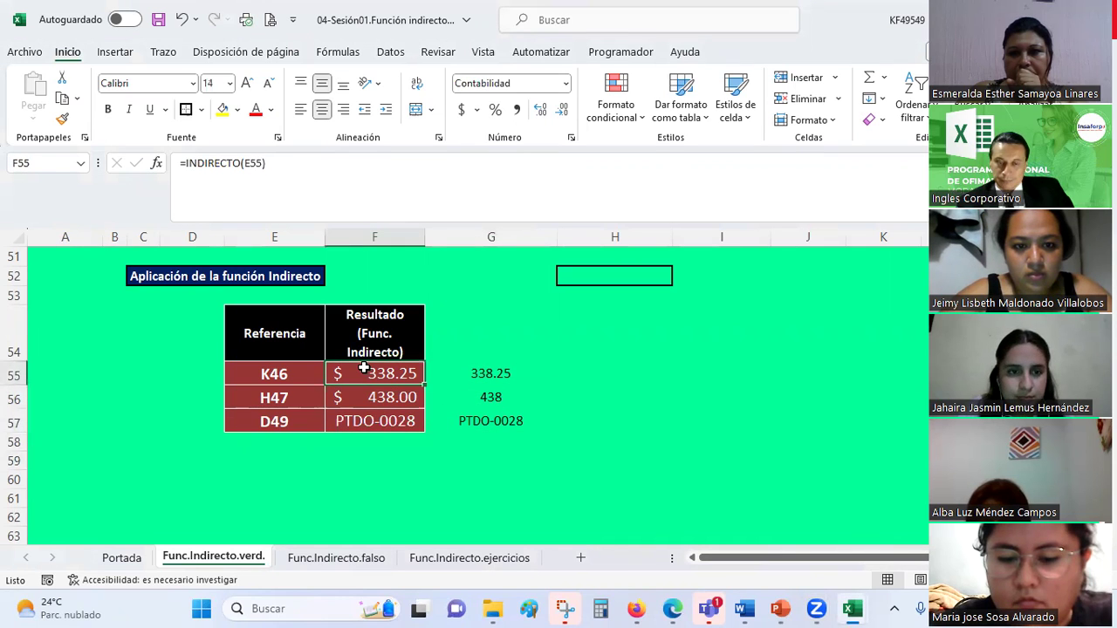
pyautogui.click(643, 445)
pyautogui.click(274, 420)
pyautogui.click(274, 398)
pyautogui.click(274, 373)
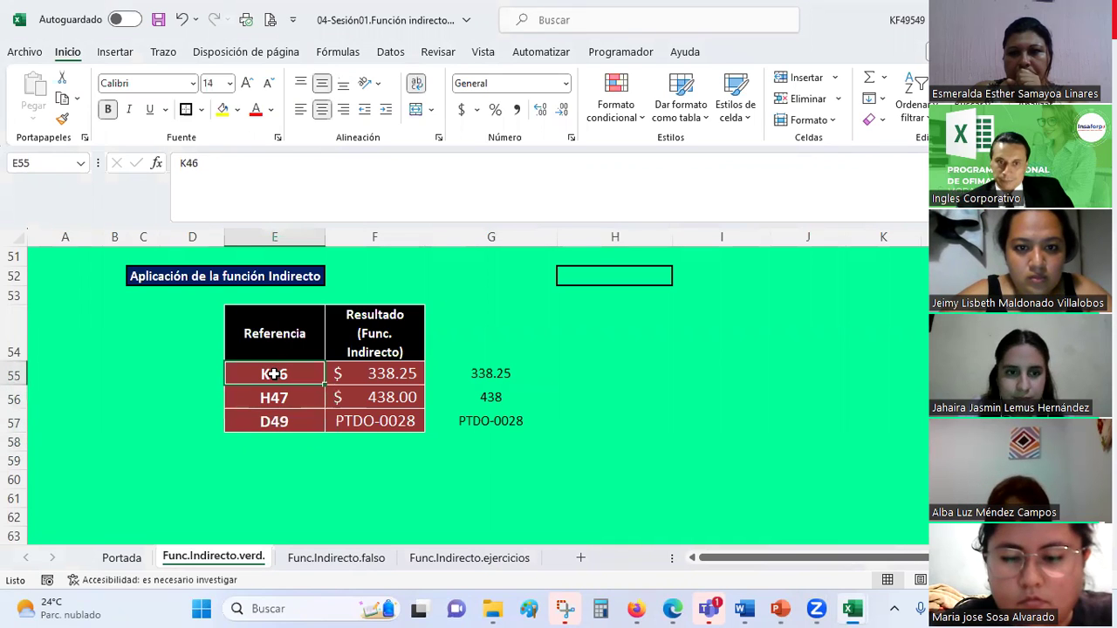
pyautogui.click(408, 370)
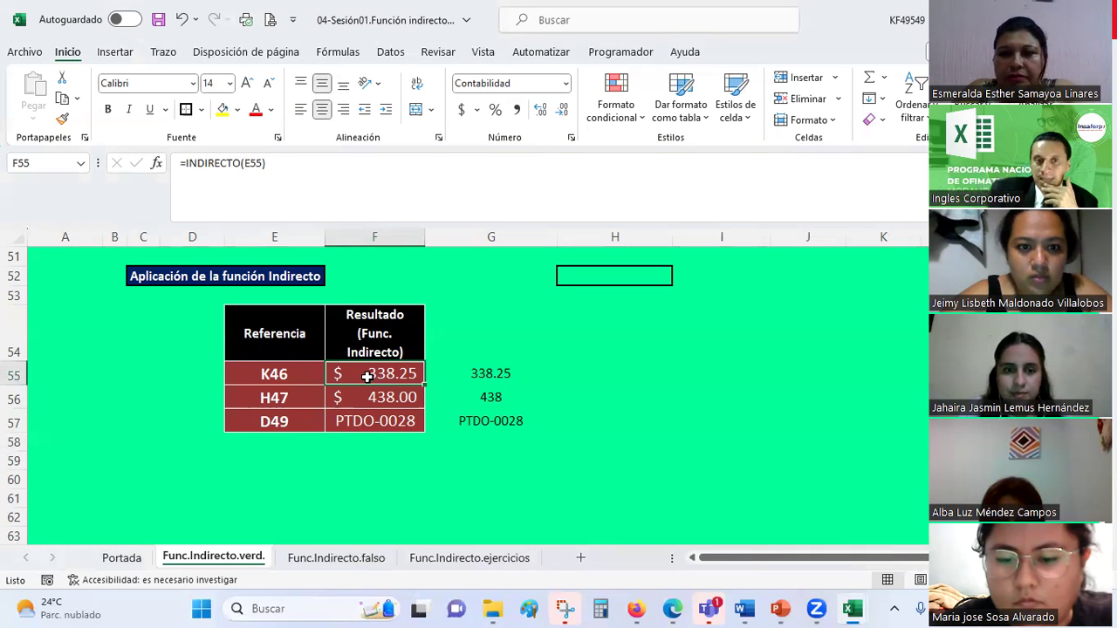
pyautogui.click(396, 484)
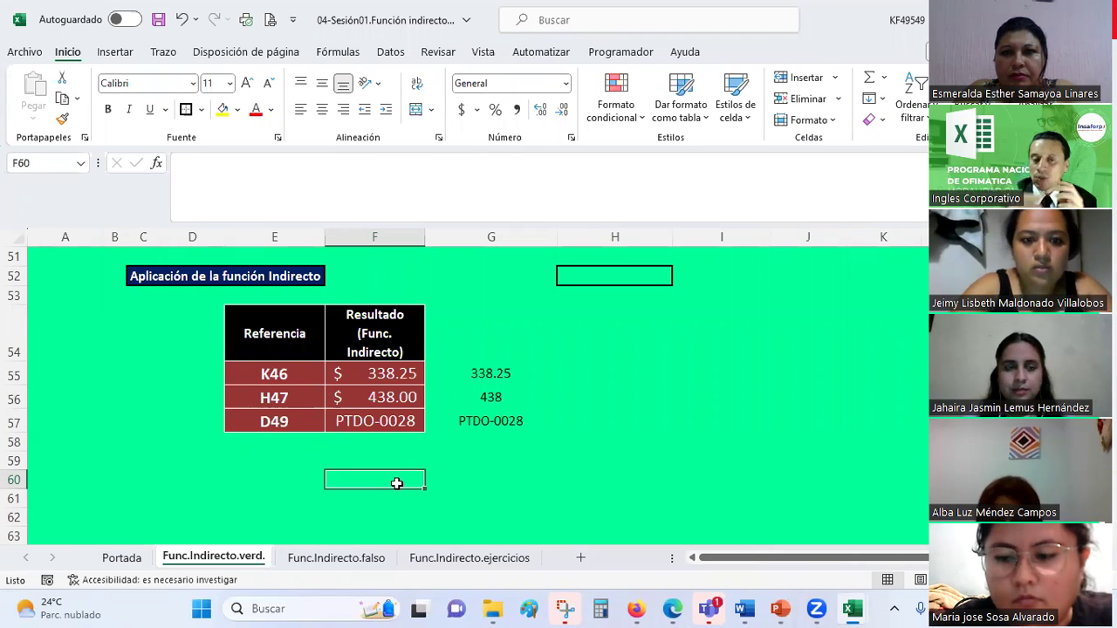
# Step: Compare how F55 and G55 specify their reference, checking them against Tabla Nº1 and the text in E55
pyautogui.click(396, 373)
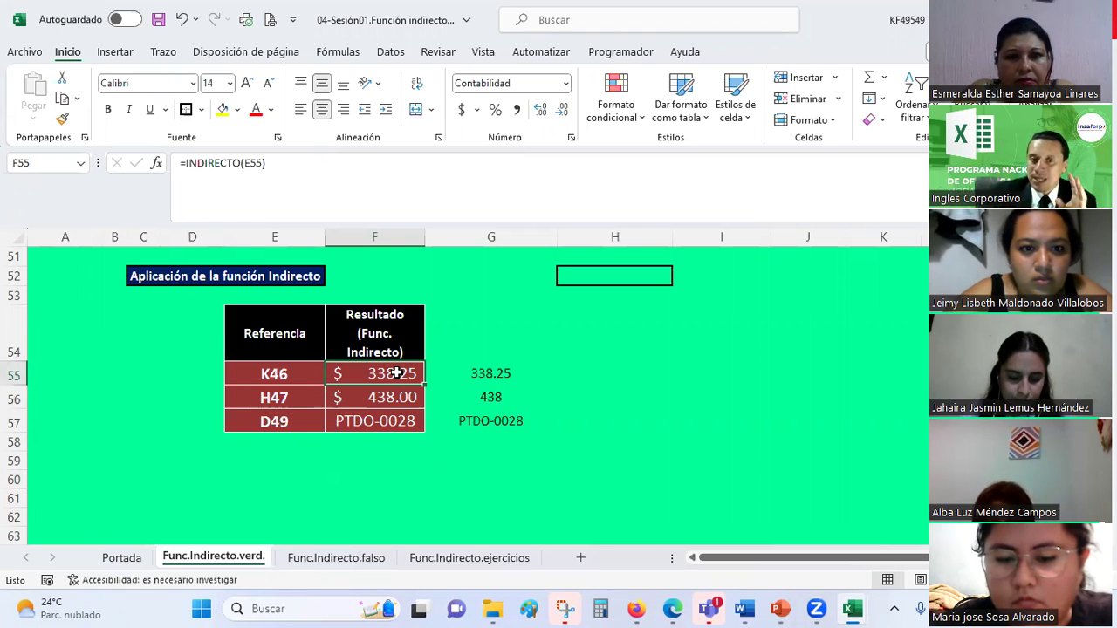
pyautogui.click(494, 367)
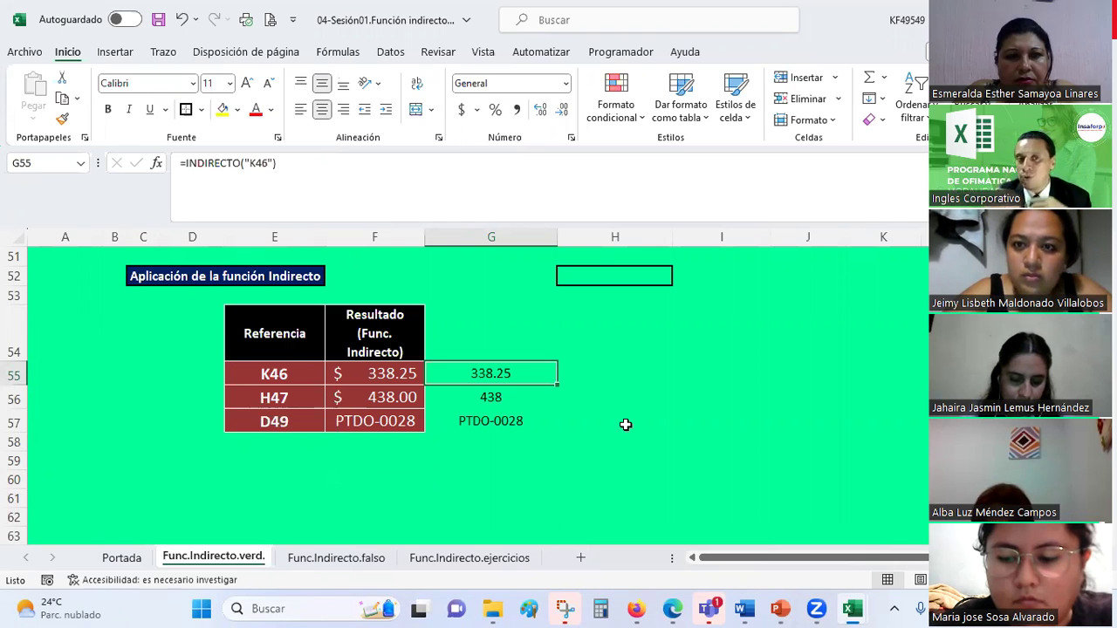
pyautogui.scroll(4, 626, 425)
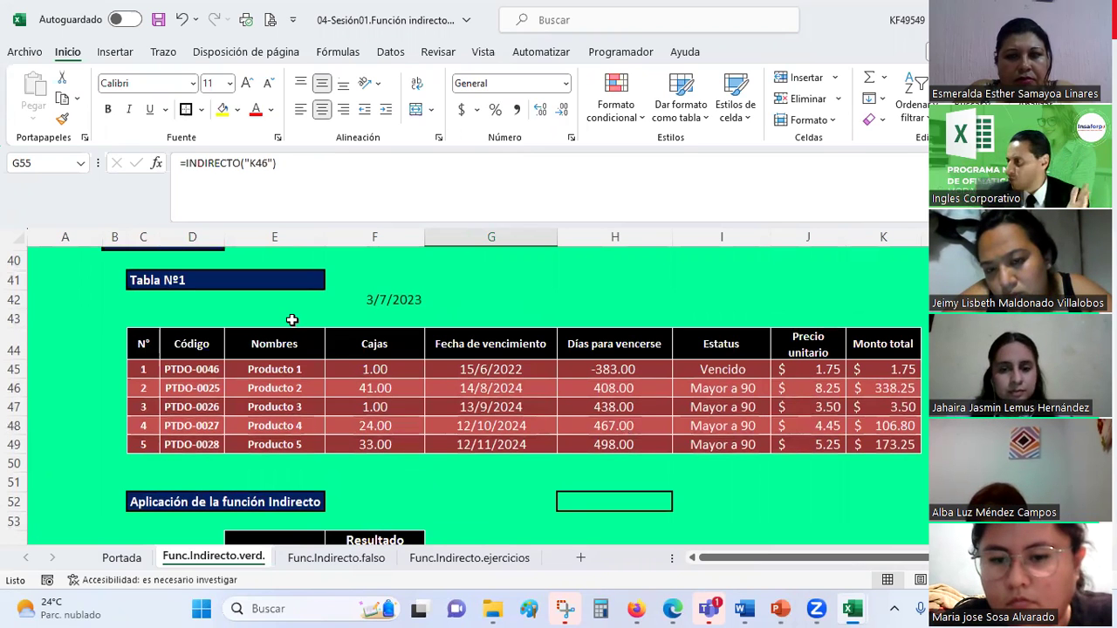
pyautogui.scroll(-4, 212, 304)
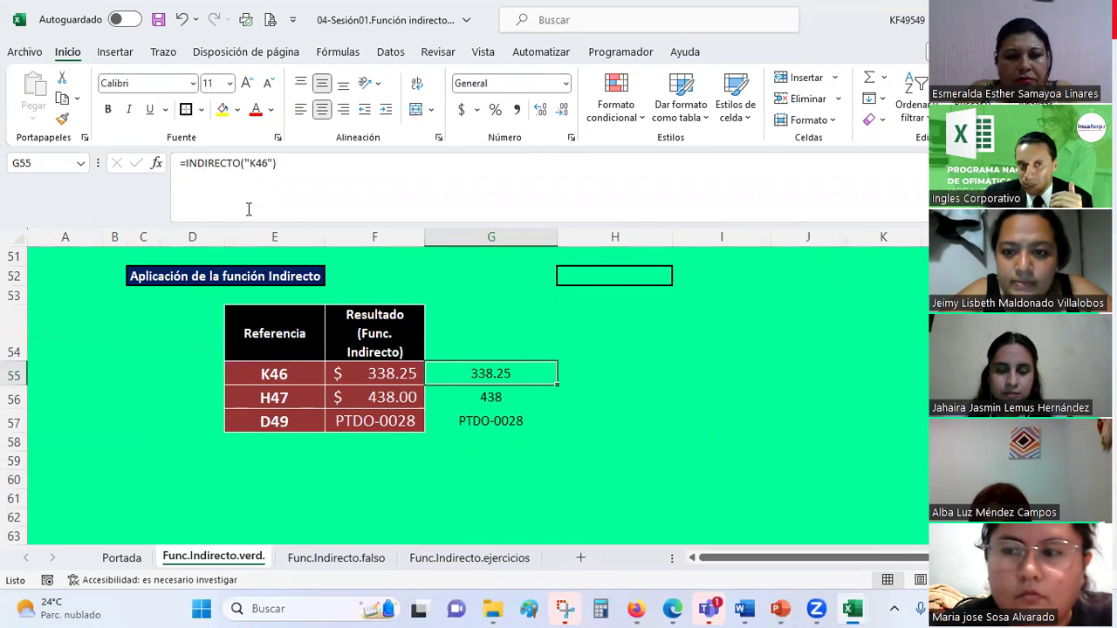
pyautogui.click(381, 375)
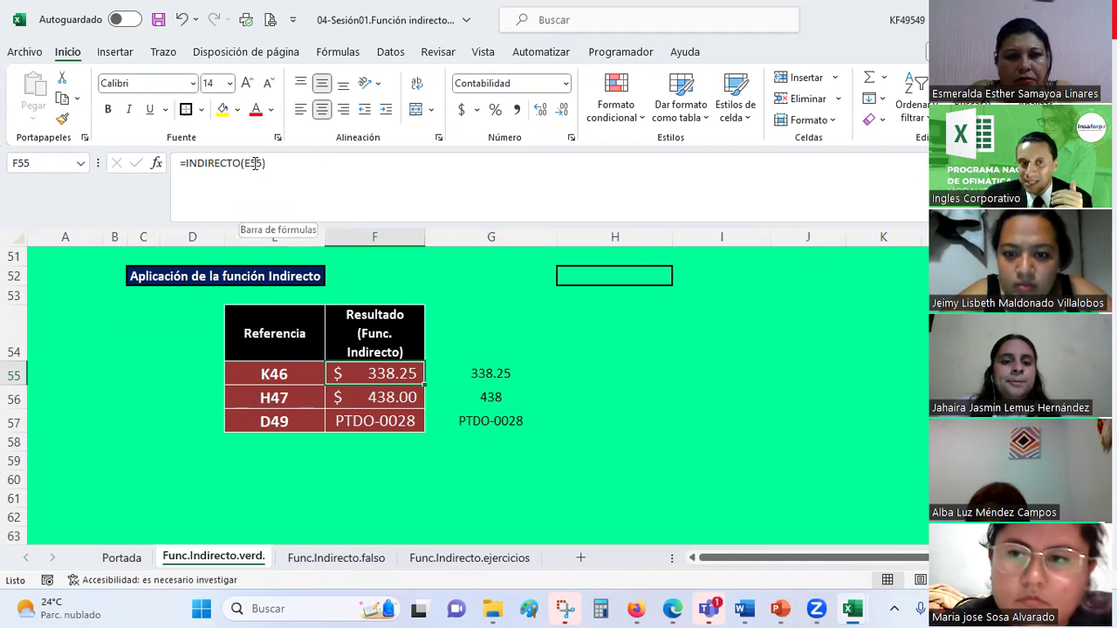
pyautogui.click(284, 371)
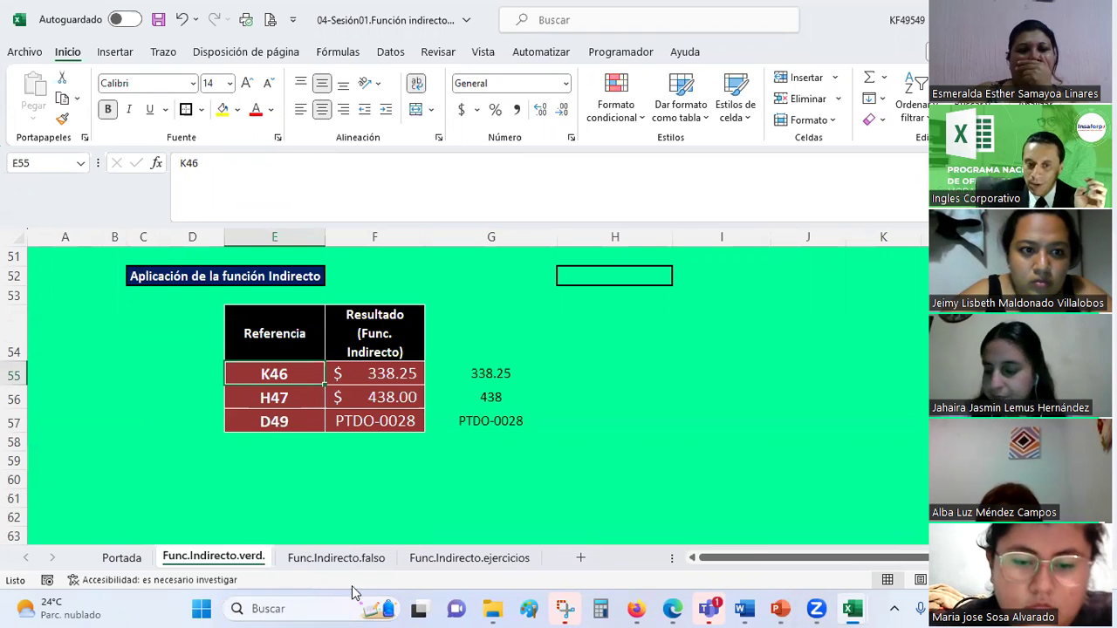
# Step: Examine Tabla Nº1 on the Func.Indirecto.falso sheet, including the column labels starting at C1 in row 38 above its headers
pyautogui.click(336, 557)
pyautogui.scroll(2, 364, 424)
pyautogui.scroll(-2, 362, 426)
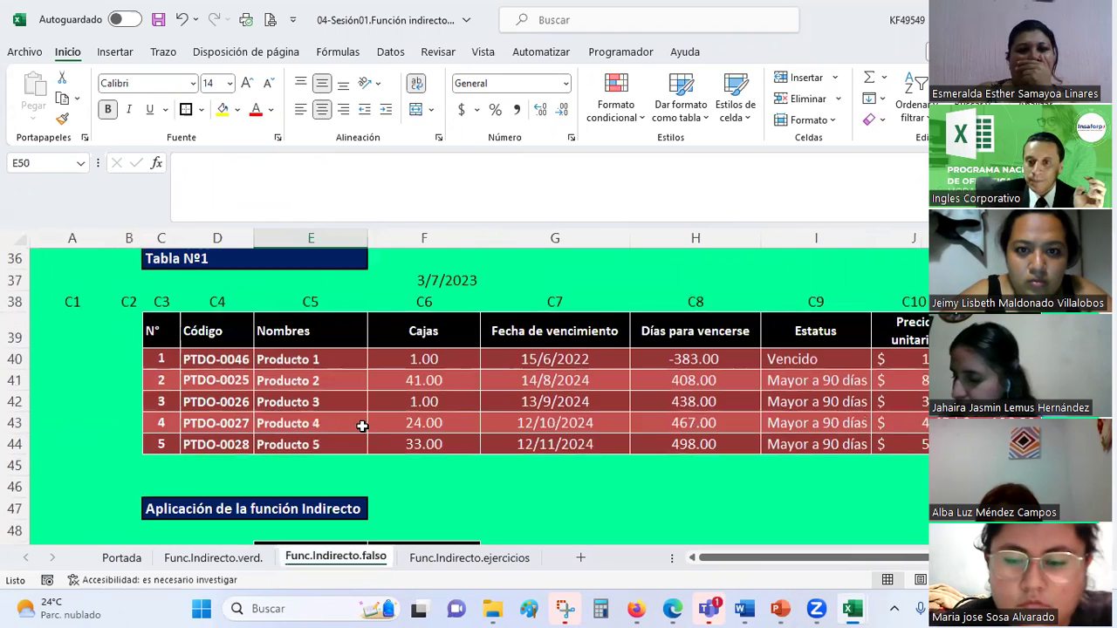
pyautogui.scroll(-4, 362, 426)
pyautogui.scroll(4, 362, 426)
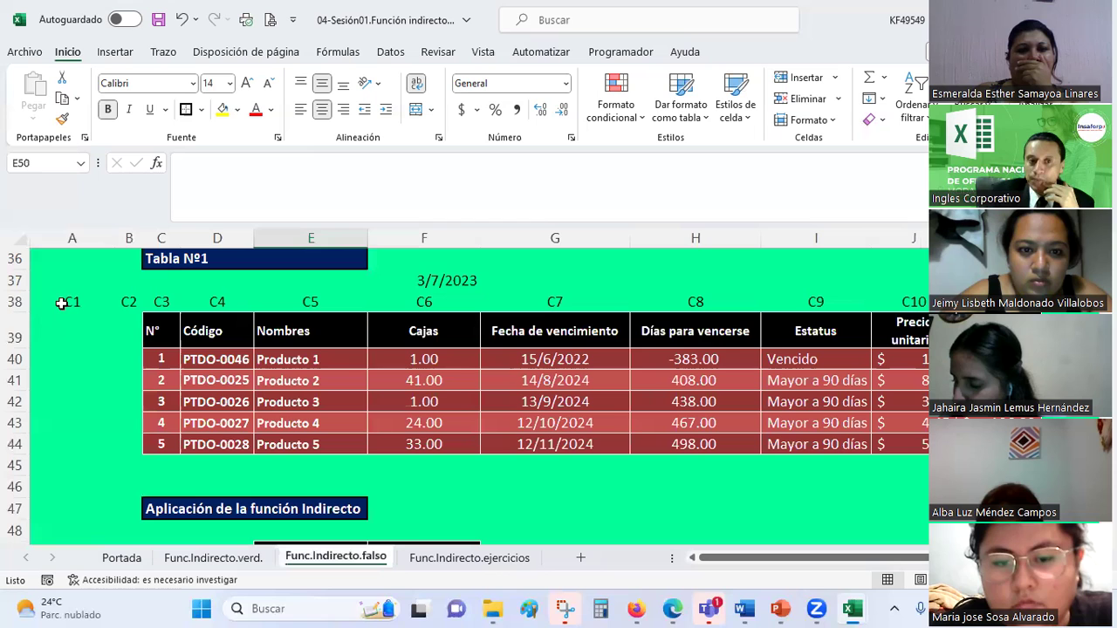
pyautogui.moveTo(61, 302); pyautogui.dragTo(924, 302)
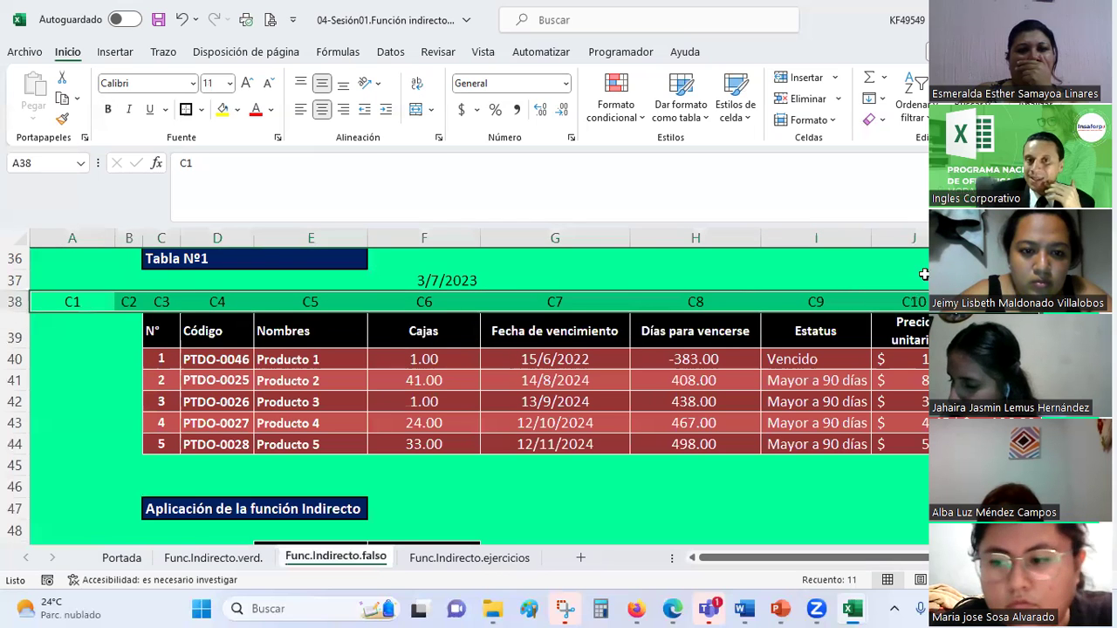
pyautogui.click(550, 402)
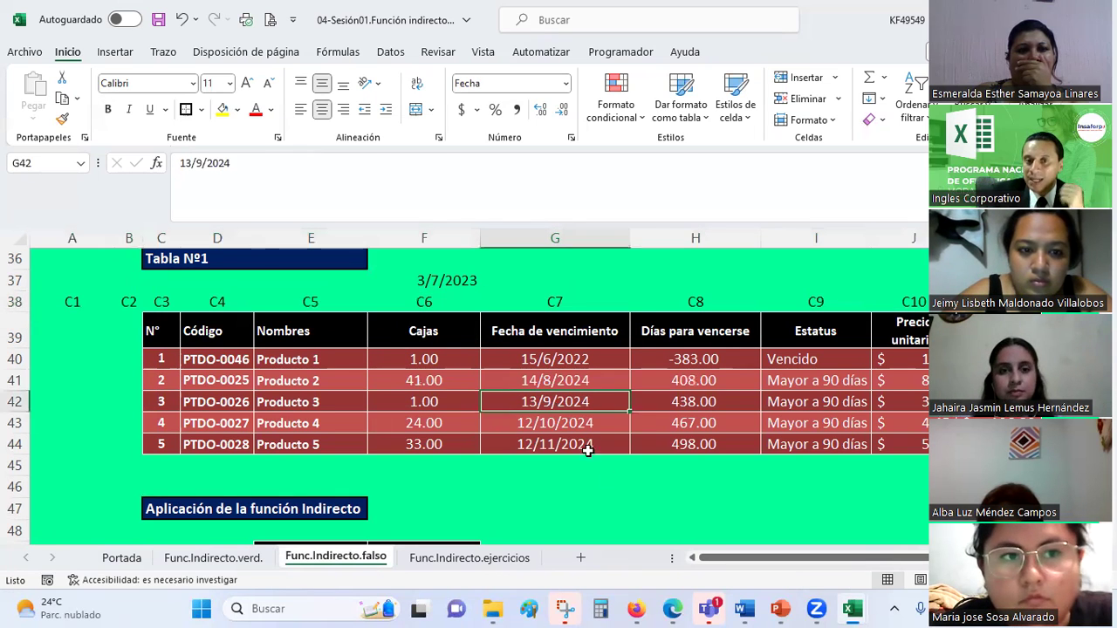
pyautogui.click(614, 474)
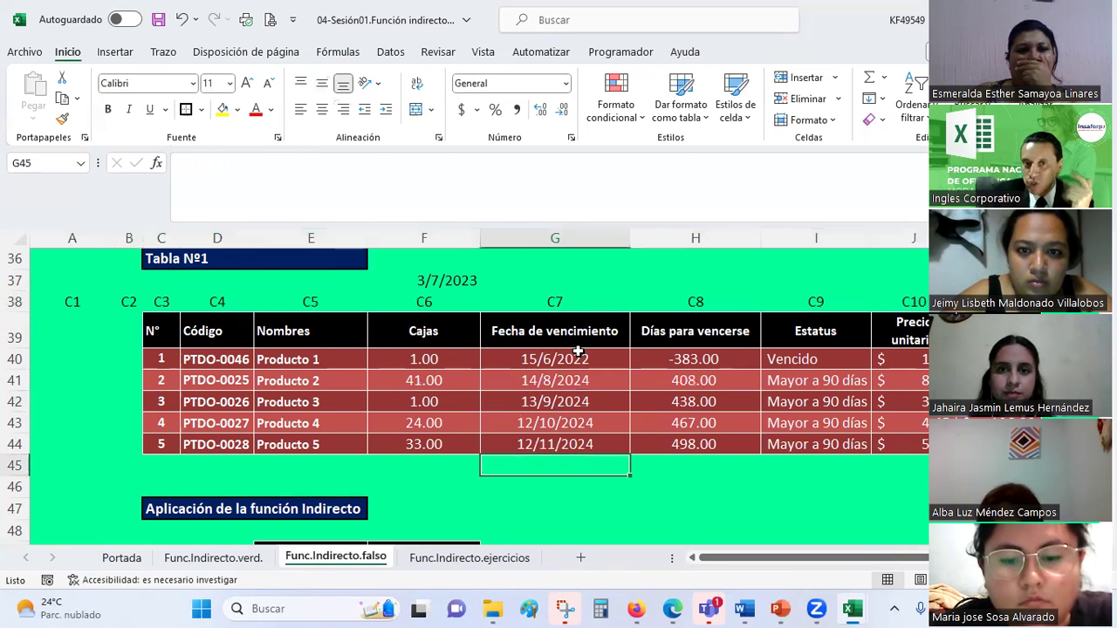
# Step: Inspect the data validation settings for cell G45 without applying a rule, and show the validation options for G42
pyautogui.click(391, 53)
pyautogui.click(768, 119)
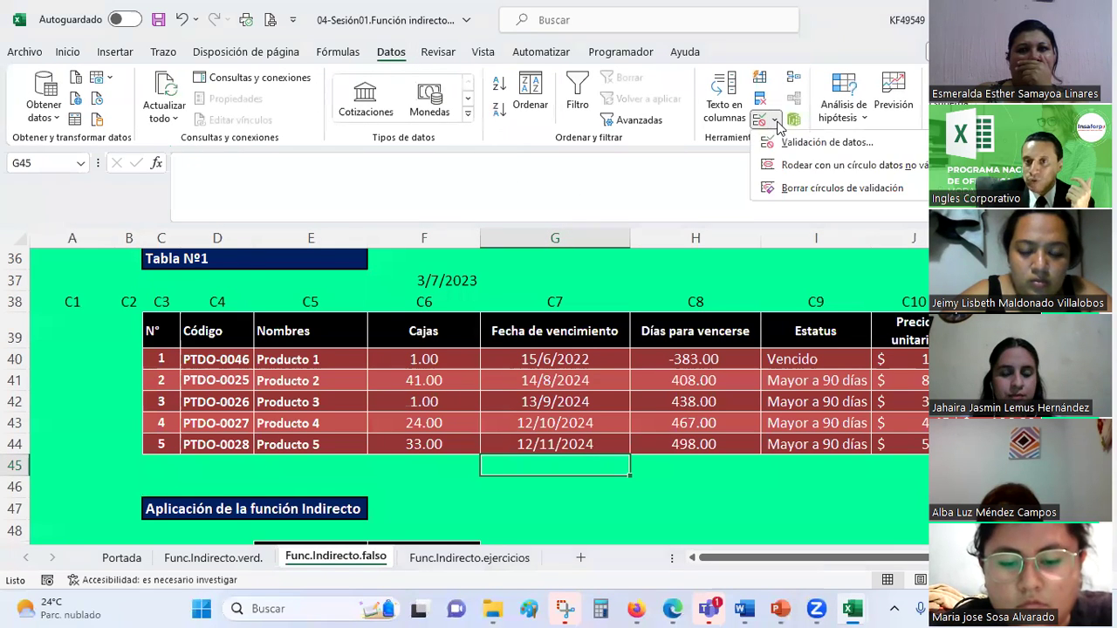
pyautogui.click(825, 142)
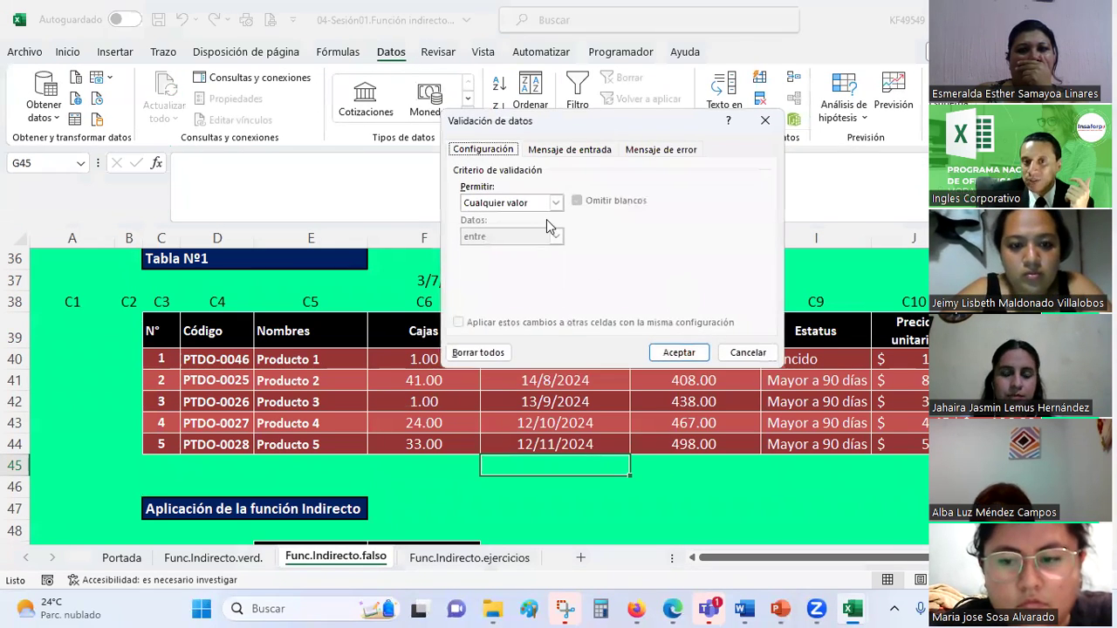
pyautogui.click(746, 353)
pyautogui.click(606, 402)
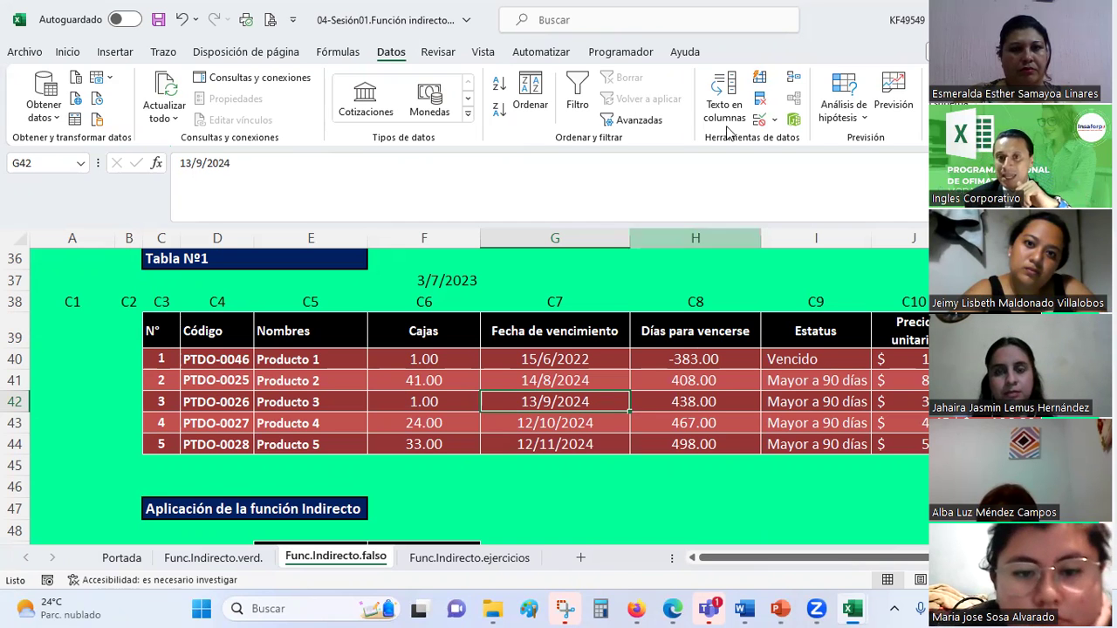
pyautogui.click(773, 120)
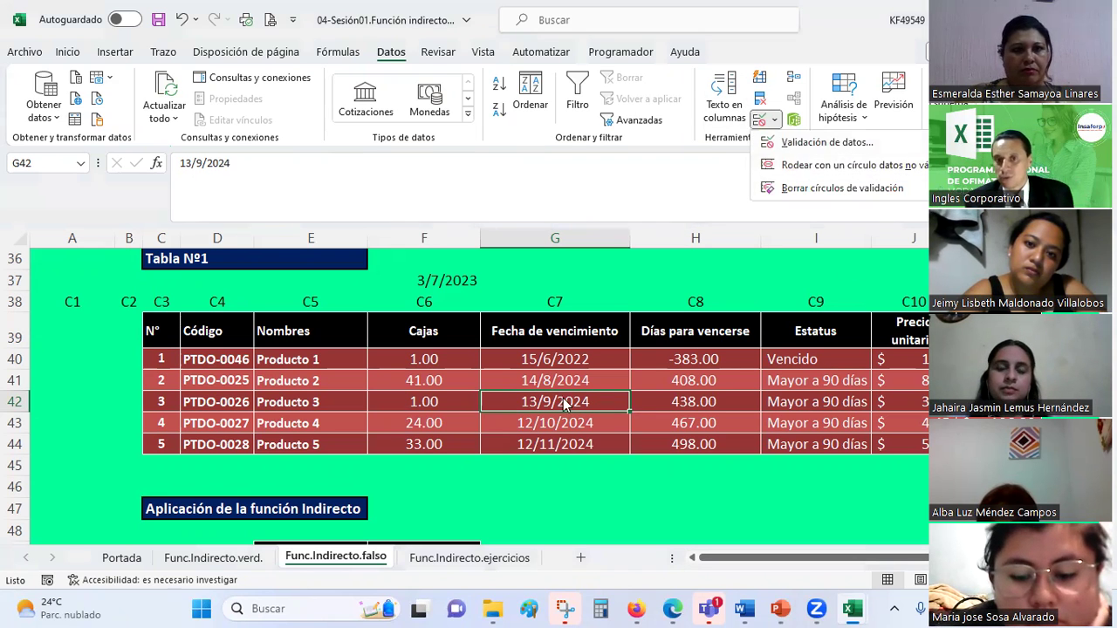
# Step: Return to the Func.Indirecto.verd. sheet and review the INDIRECTO results in F55:F57
pyautogui.click(214, 558)
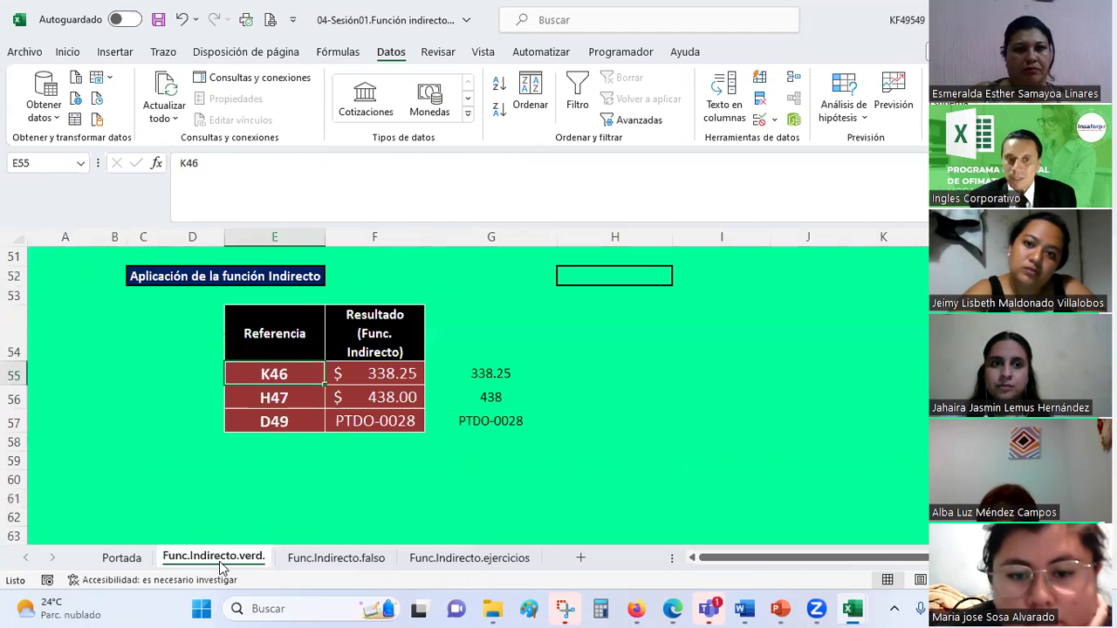
pyautogui.click(568, 349)
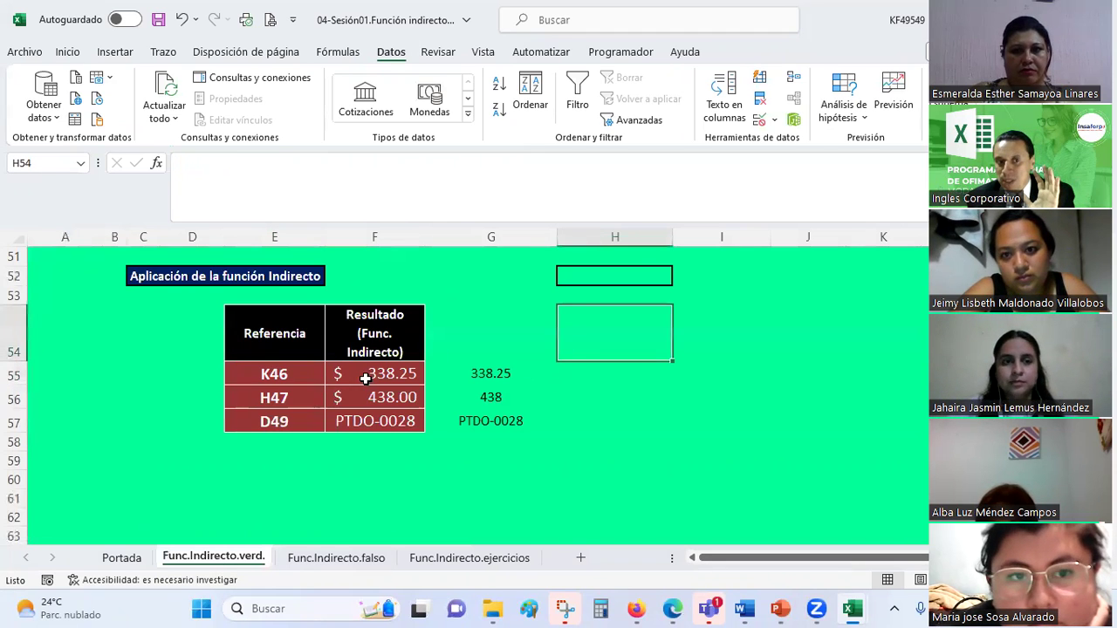
pyautogui.moveTo(370, 374); pyautogui.dragTo(372, 424)
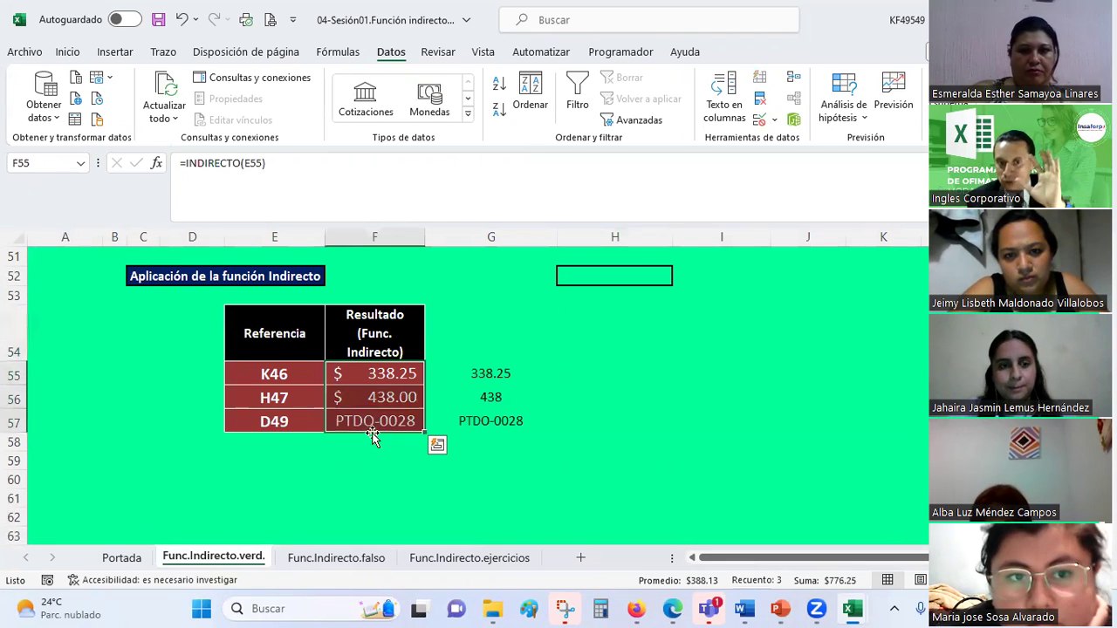
pyautogui.click(405, 477)
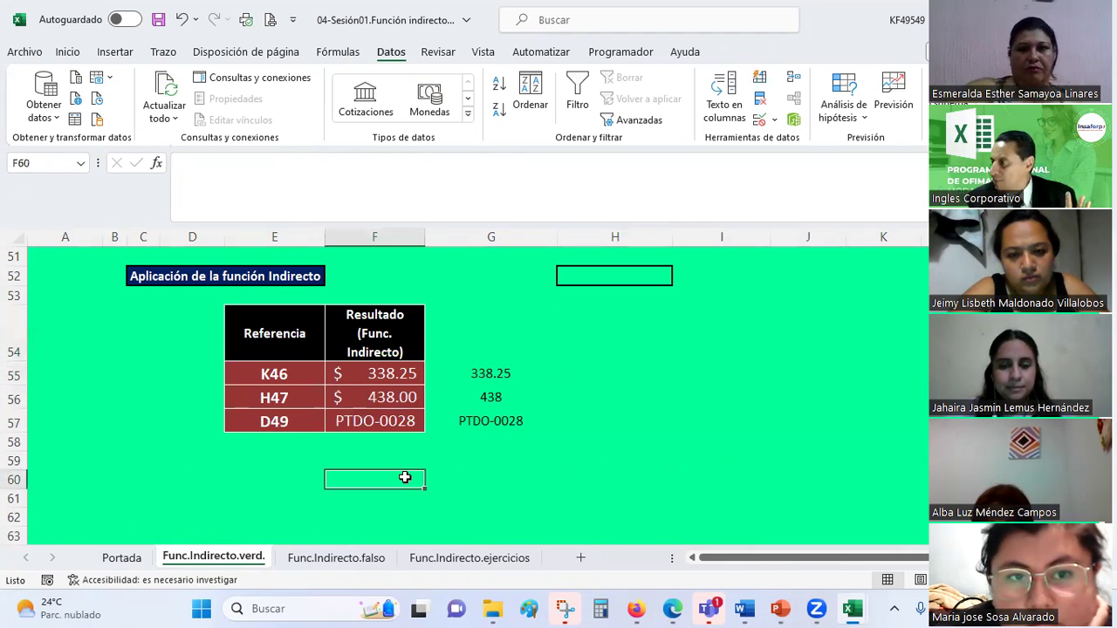